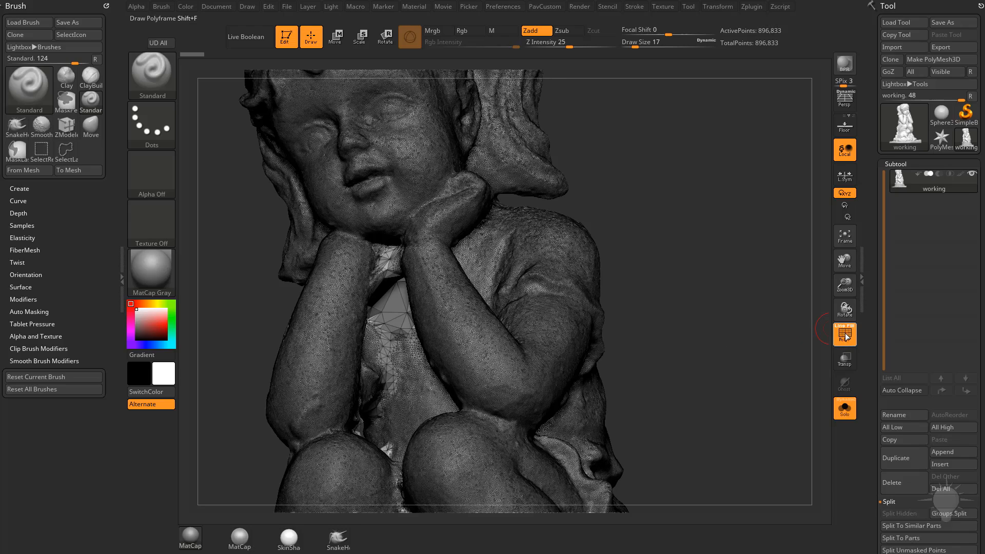
Examine the statue's wireframe between the chin, forearms and chest from several angles.
mouse_move(717, 283)
alt+mouse_down()
mouse_move(751, 307)
mouse_move(757, 259)
alt+mouse_up()
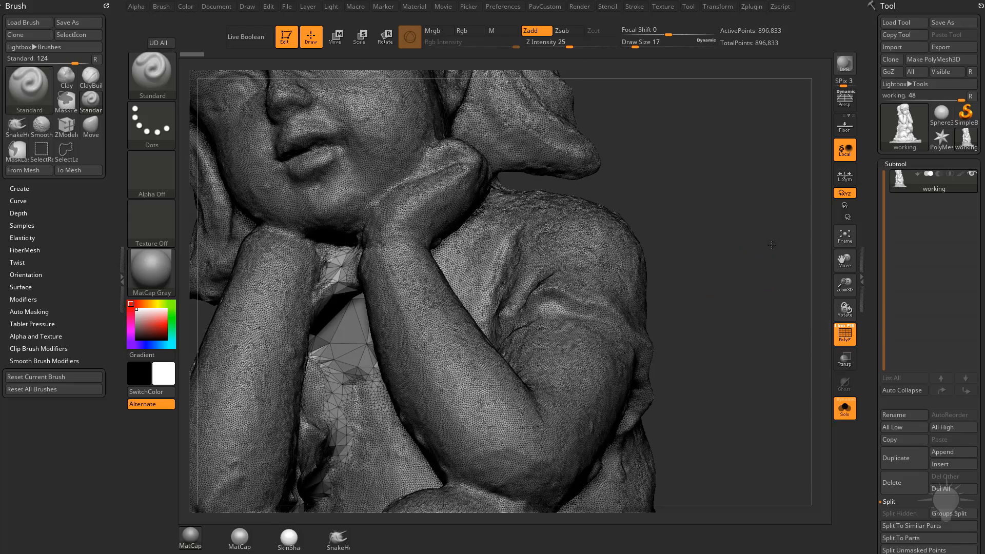
mouse_move(685, 138)
alt+mouse_down()
mouse_move(753, 206)
mouse_move(691, 206)
alt+mouse_up()
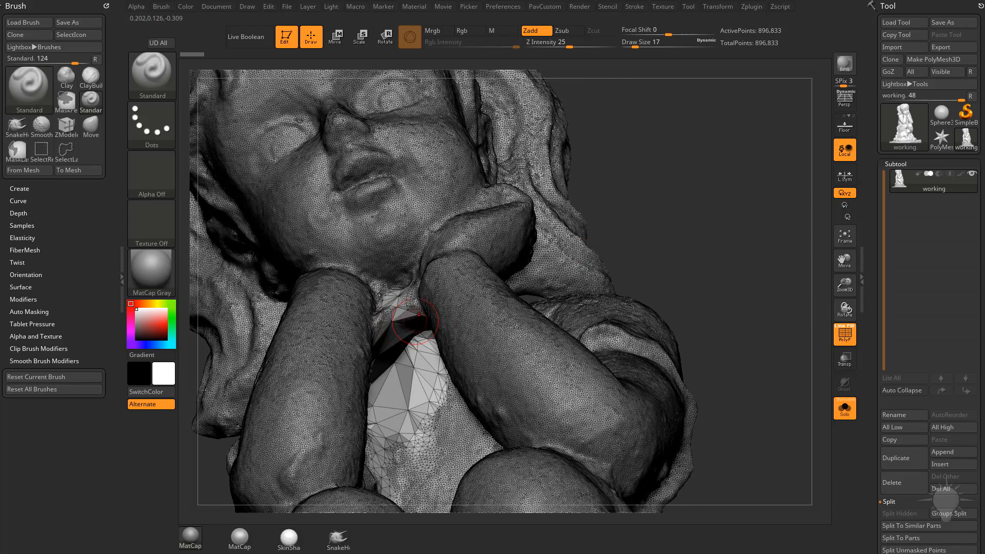
mouse_move(545, 252)
mouse_down()
mouse_move(695, 277)
mouse_move(408, 303)
mouse_move(538, 252)
mouse_up()
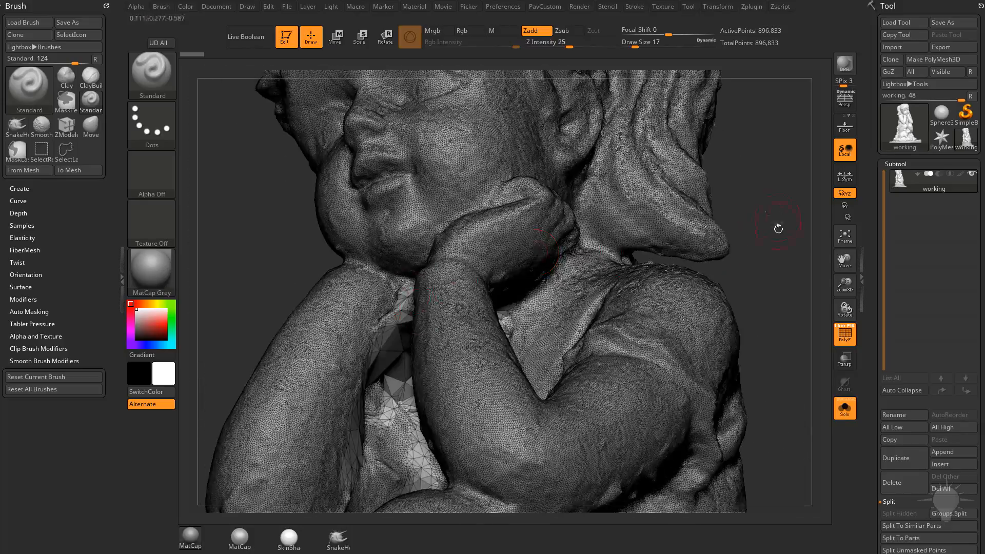
alt+drag(778, 228, 783, 239)
mouse_move(869, 365)
mouse_down()
mouse_move(882, 303)
mouse_move(906, 287)
mouse_up()
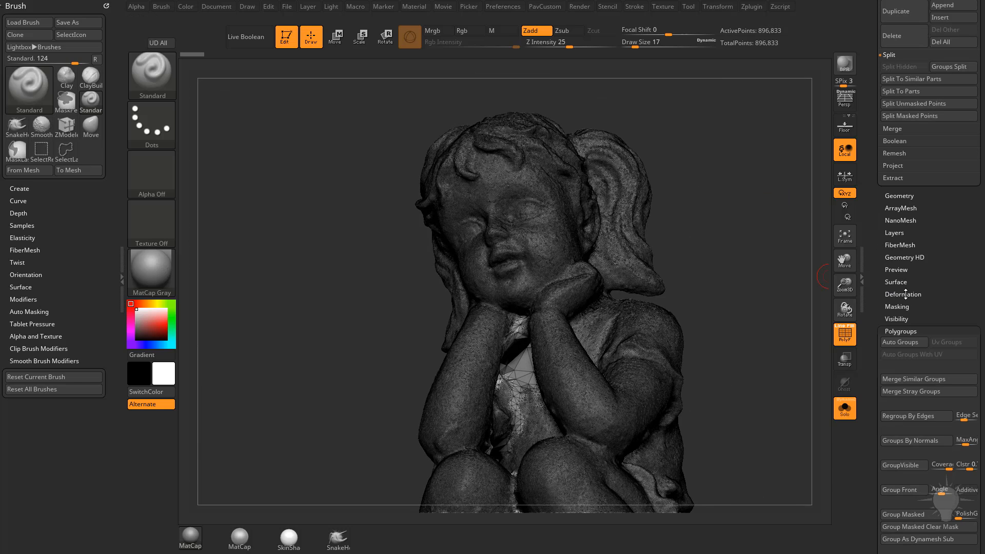
key(shift)
click(897, 306)
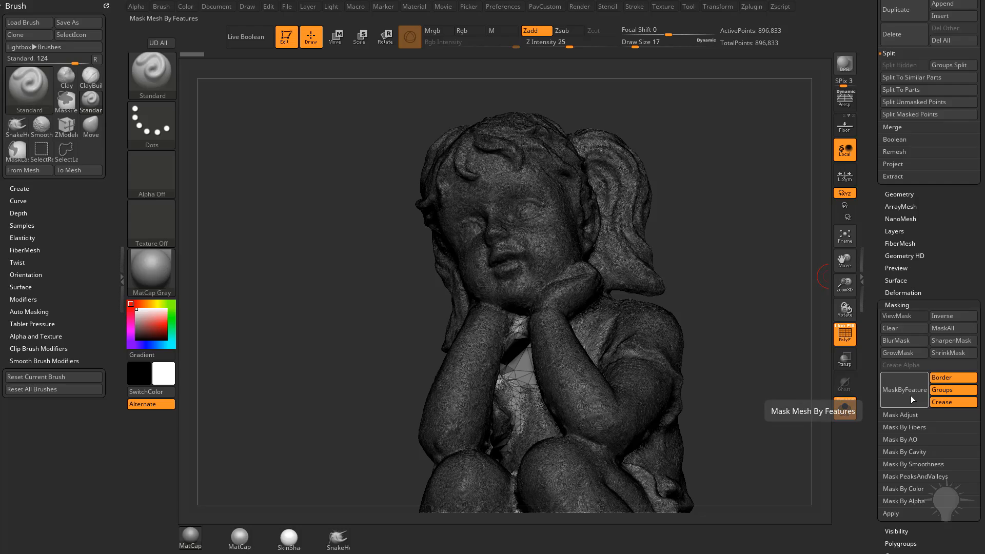
click(899, 305)
mouse_move(773, 291)
mouse_down()
mouse_move(741, 241)
mouse_move(754, 234)
mouse_move(762, 253)
mouse_move(754, 267)
mouse_move(732, 242)
mouse_move(716, 290)
mouse_up()
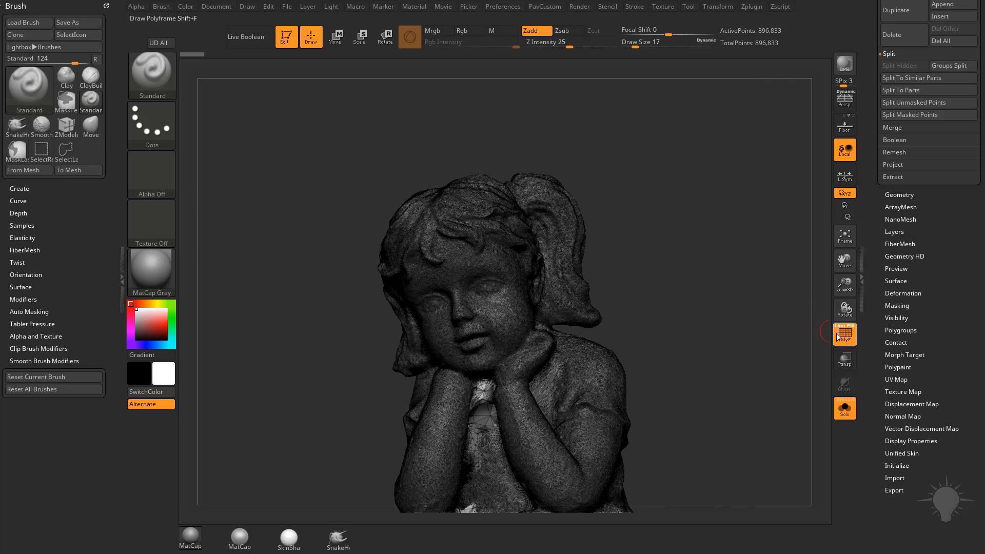
Turn off the wireframe display and examine the whole shaded statue from the front and side.
click(845, 333)
drag(754, 319, 703, 308)
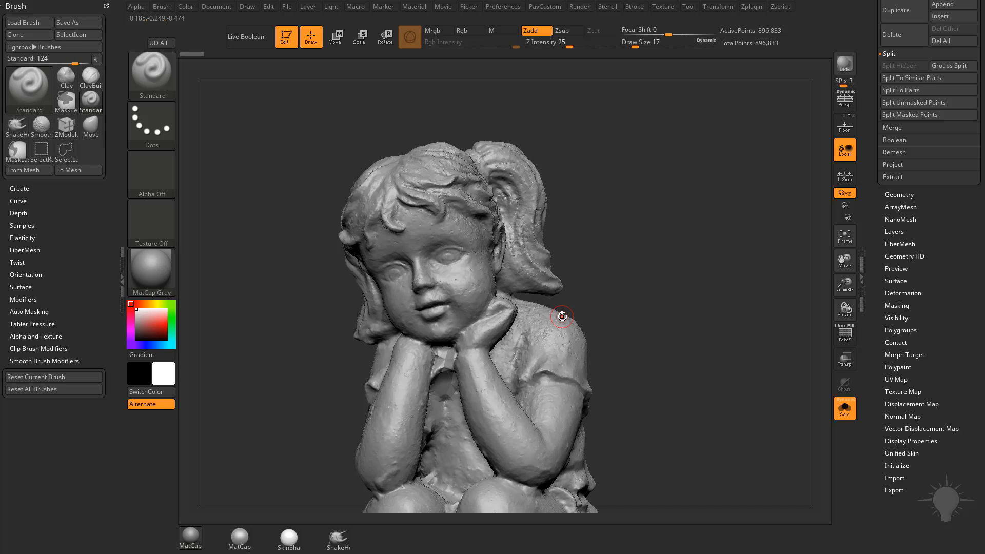
drag(721, 133, 706, 218)
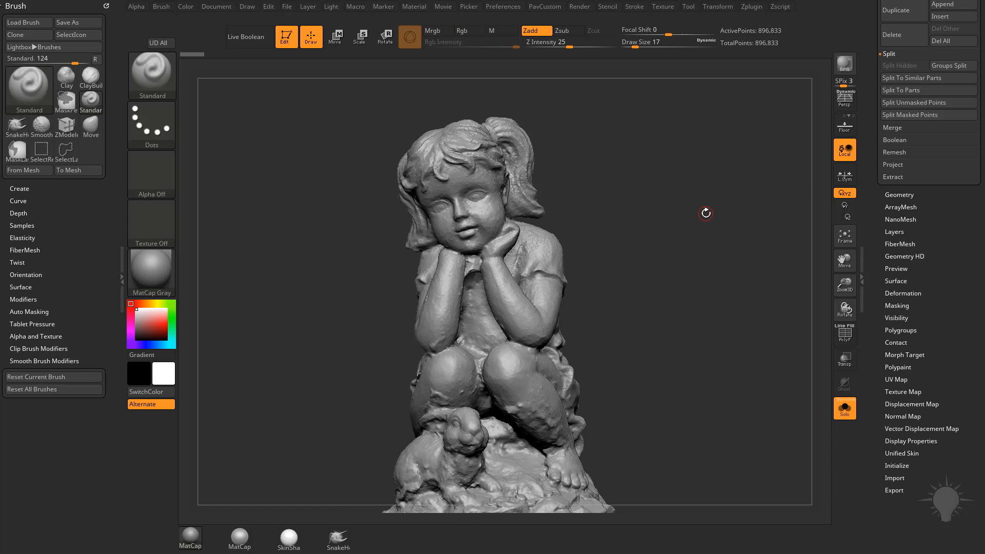
drag(694, 143, 627, 214)
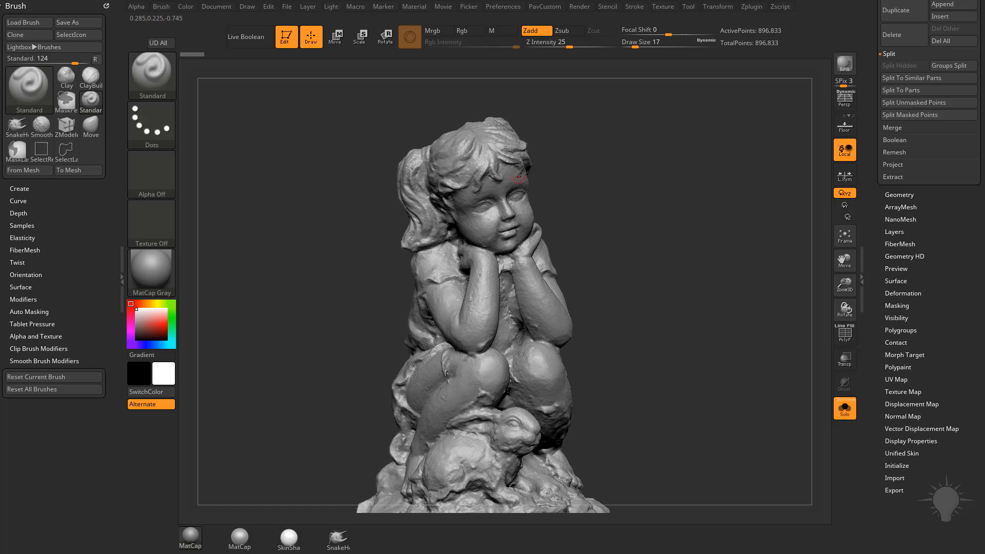
key(f)
mouse_move(656, 295)
mouse_down()
mouse_move(630, 297)
mouse_move(626, 273)
mouse_up()
key(s)
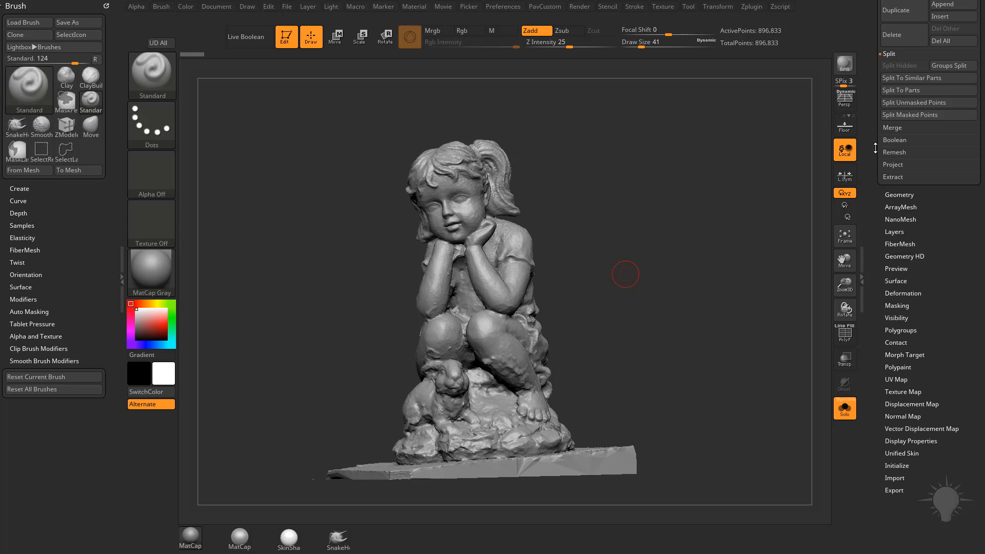
scroll(875, 277, up, 10)
drag(611, 262, 653, 264)
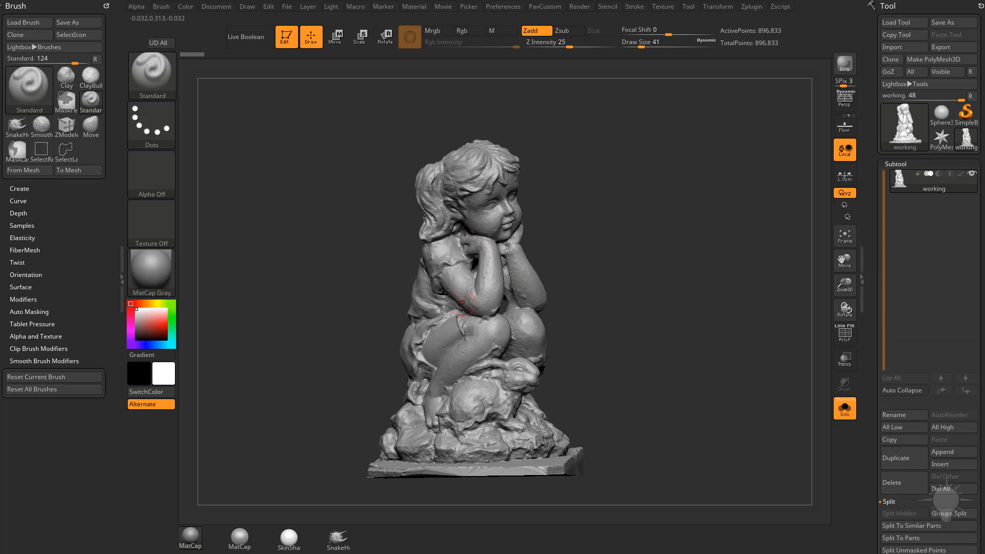
mouse_move(530, 236)
mouse_down()
mouse_move(564, 245)
mouse_move(602, 314)
mouse_move(579, 270)
mouse_move(552, 377)
mouse_move(713, 334)
mouse_move(695, 305)
mouse_move(664, 174)
mouse_move(684, 232)
mouse_move(557, 238)
mouse_up()
drag(631, 243, 759, 262)
Switch to the Move brush with a draw size of 31.
key(s)
key(b)
key(m)
key(v)
Try to pull the surface between the girl's forearms with the Move brush and undo the stroke.
drag(507, 334, 464, 318)
mouse_move(675, 269)
mouse_down()
mouse_move(659, 206)
mouse_move(657, 219)
mouse_up()
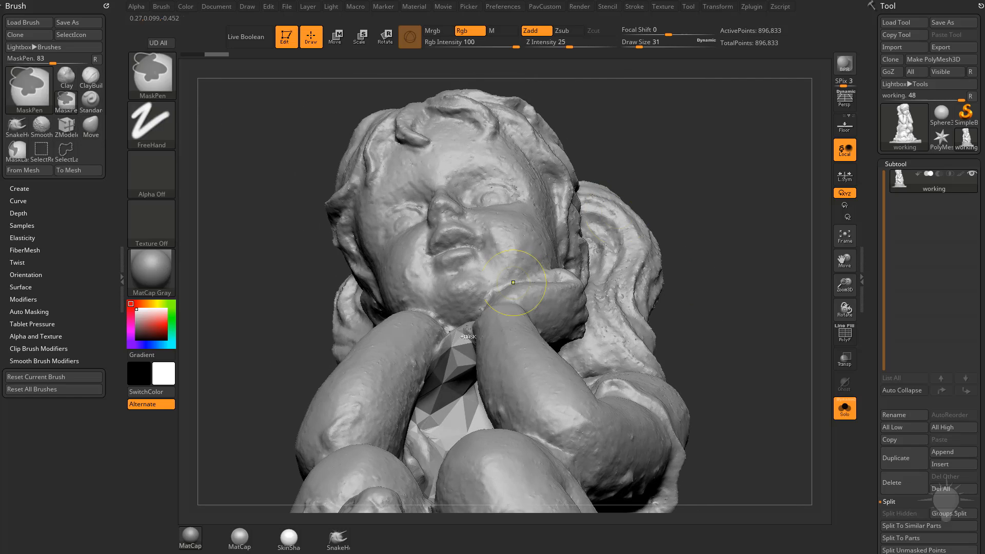
key(ctrl+z)
Check the girl's head and arms from the front and side and turn off Solo mode.
mouse_move(706, 286)
mouse_down()
mouse_move(739, 283)
mouse_move(486, 341)
mouse_up()
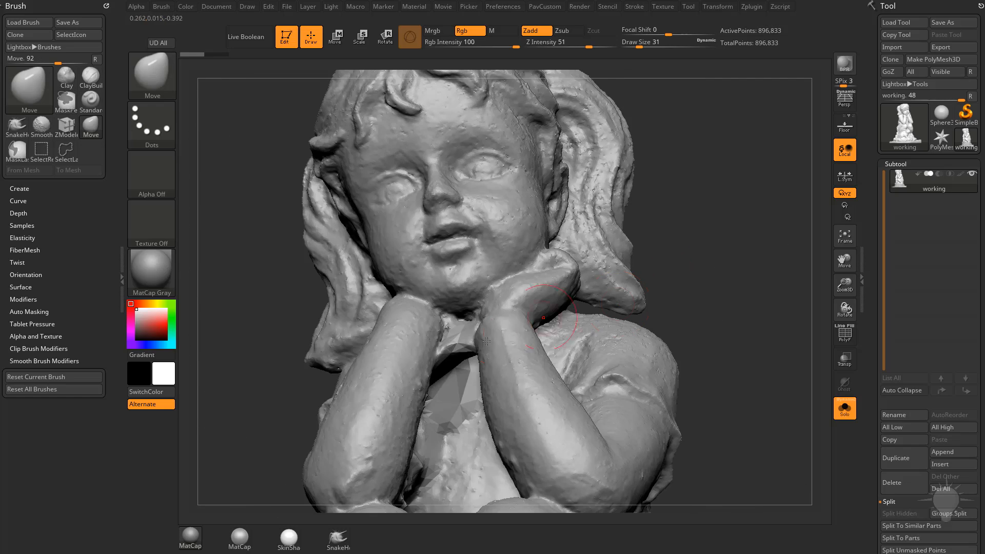
key(f)
drag(697, 233, 652, 258)
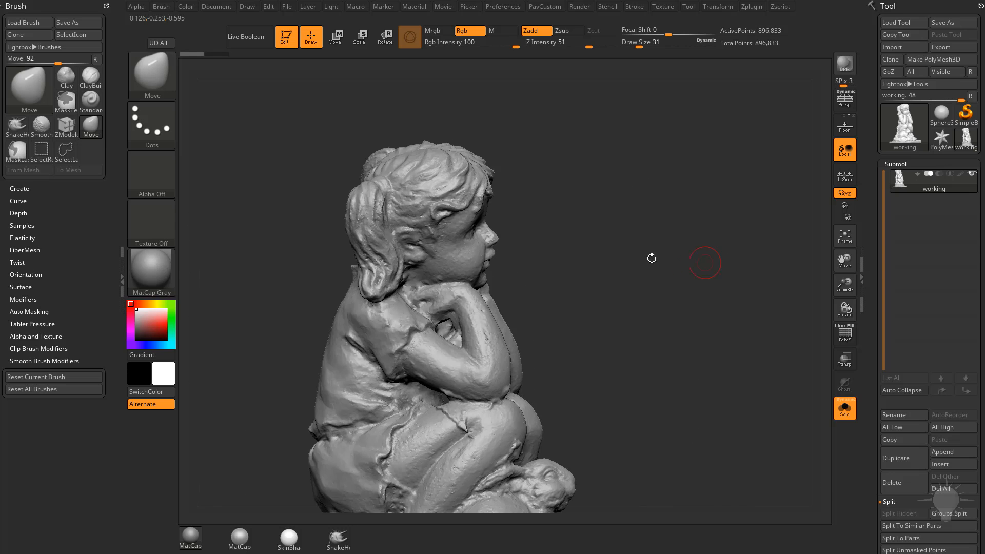
drag(605, 287, 692, 256)
click(846, 411)
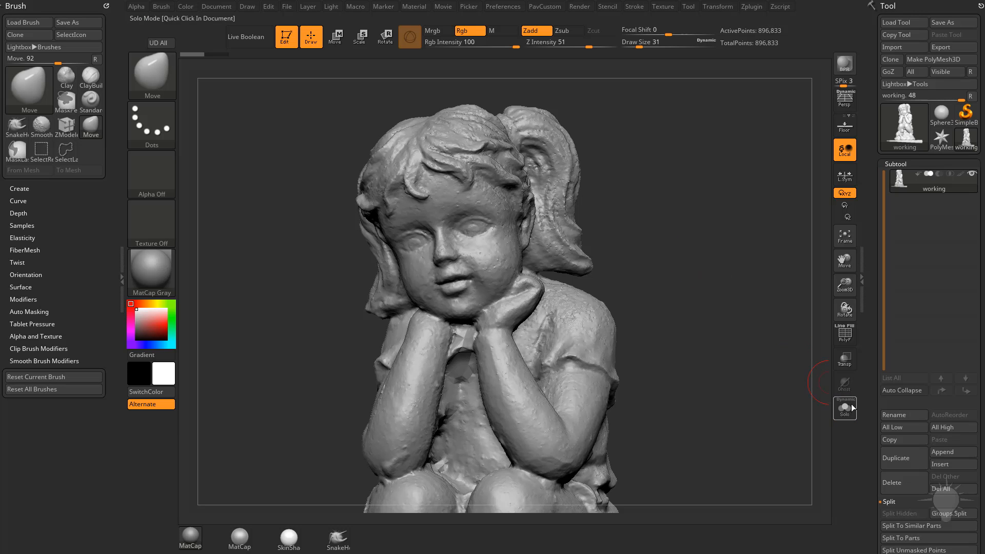
alt+drag(732, 292, 696, 300)
drag(769, 196, 704, 239)
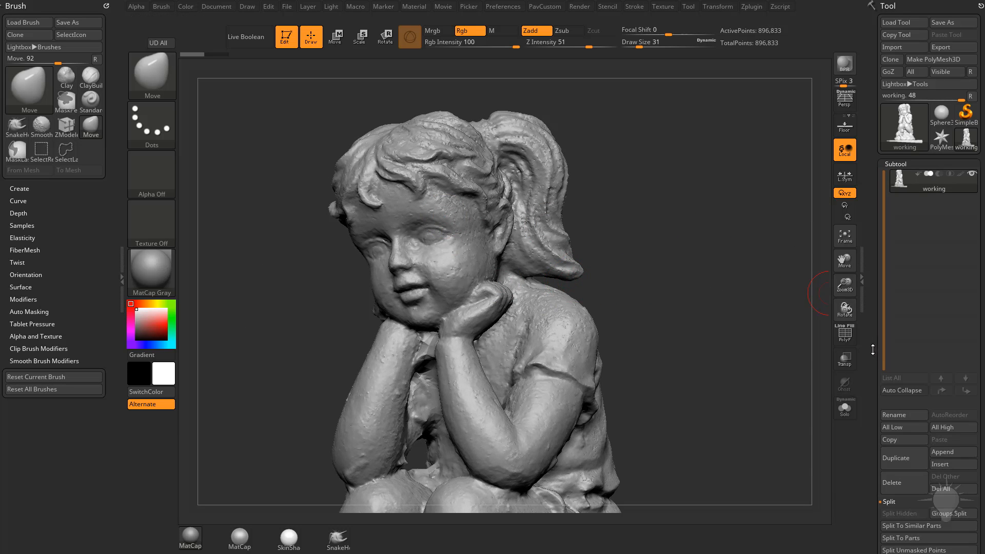
Duplicate the "working" subtool, make the copy "working1" active and hide the original.
drag(873, 350, 874, 331)
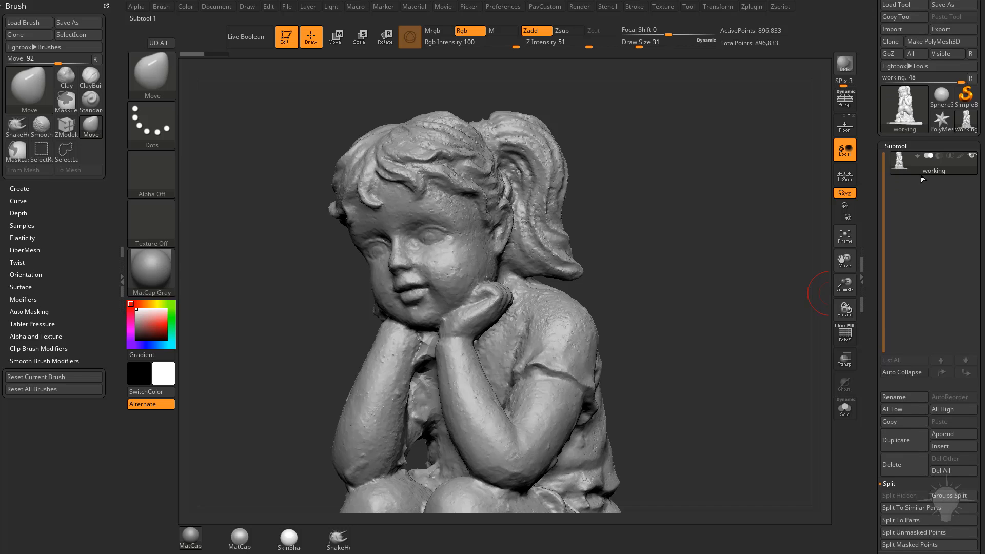
click(896, 440)
mouse_move(941, 170)
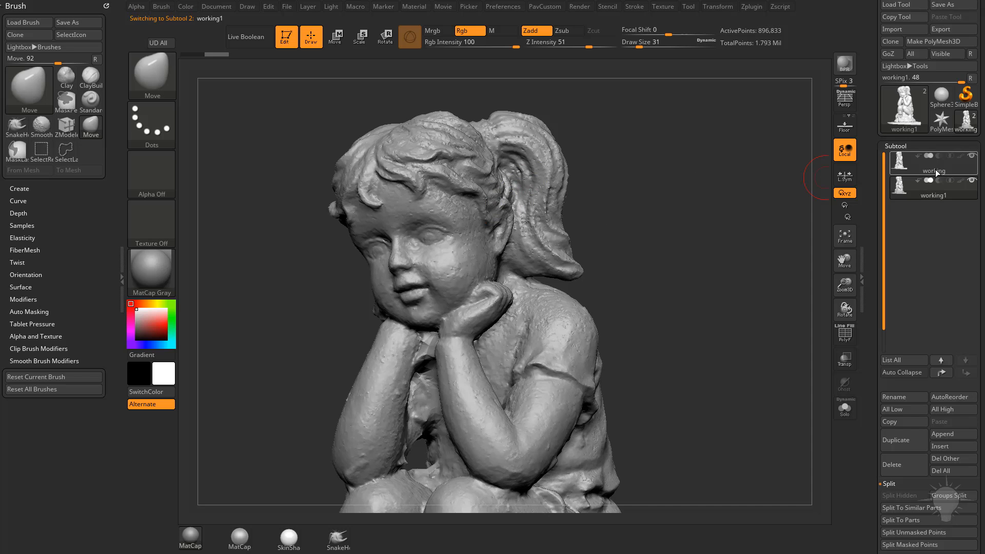
click(938, 169)
click(932, 195)
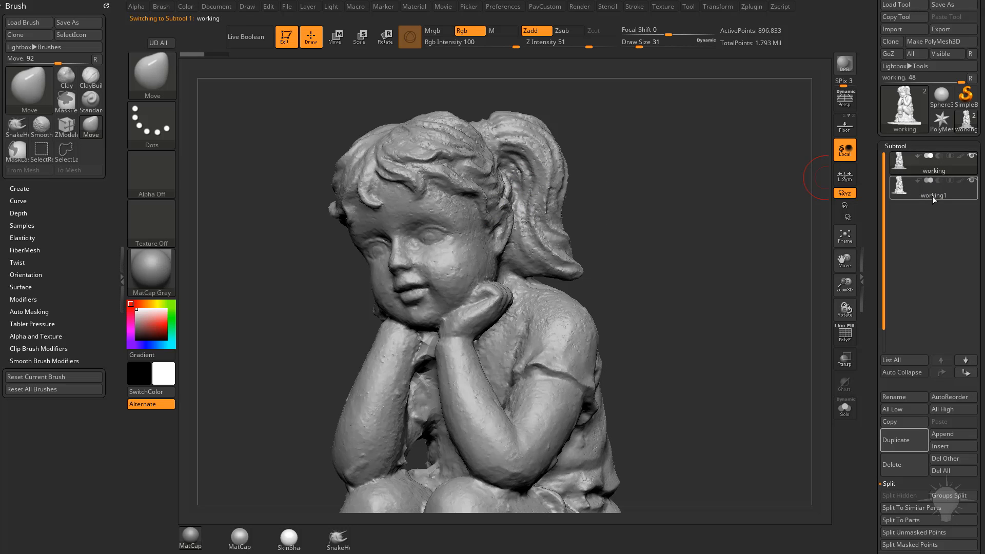
click(934, 198)
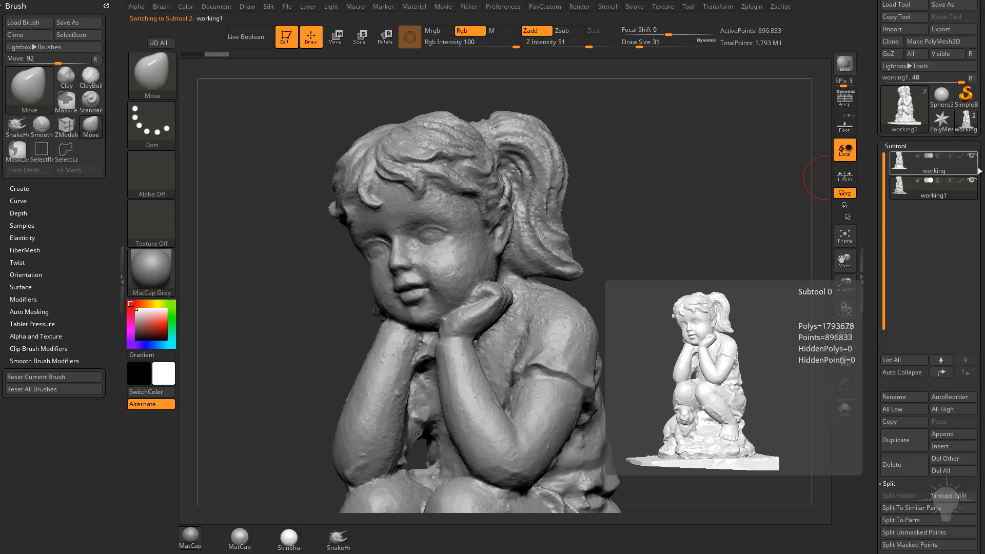
click(971, 157)
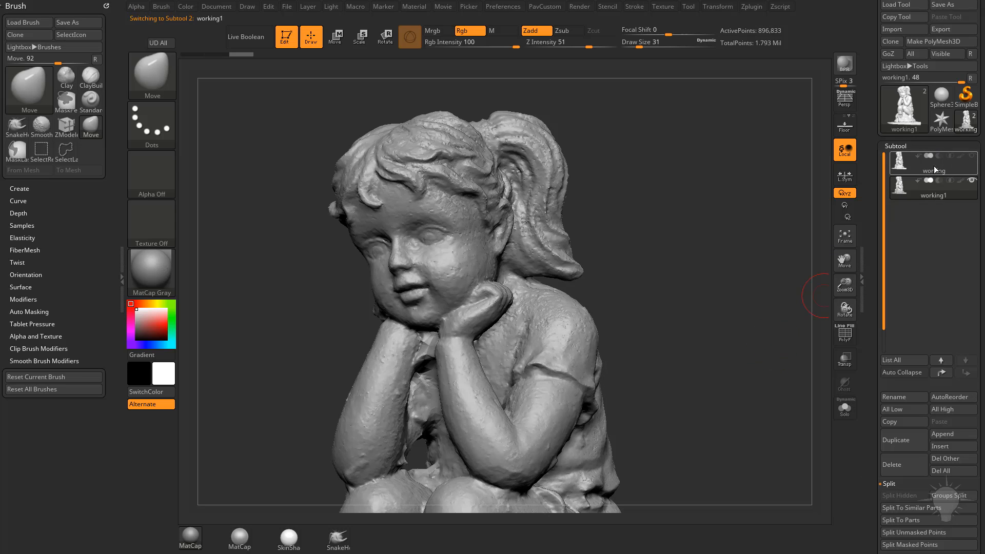
Open the DynaMesh settings in the Geometry options for the duplicated statue.
mouse_move(704, 245)
mouse_down()
mouse_move(679, 215)
mouse_move(703, 244)
mouse_move(642, 243)
mouse_move(679, 223)
mouse_move(726, 241)
mouse_move(723, 268)
mouse_up()
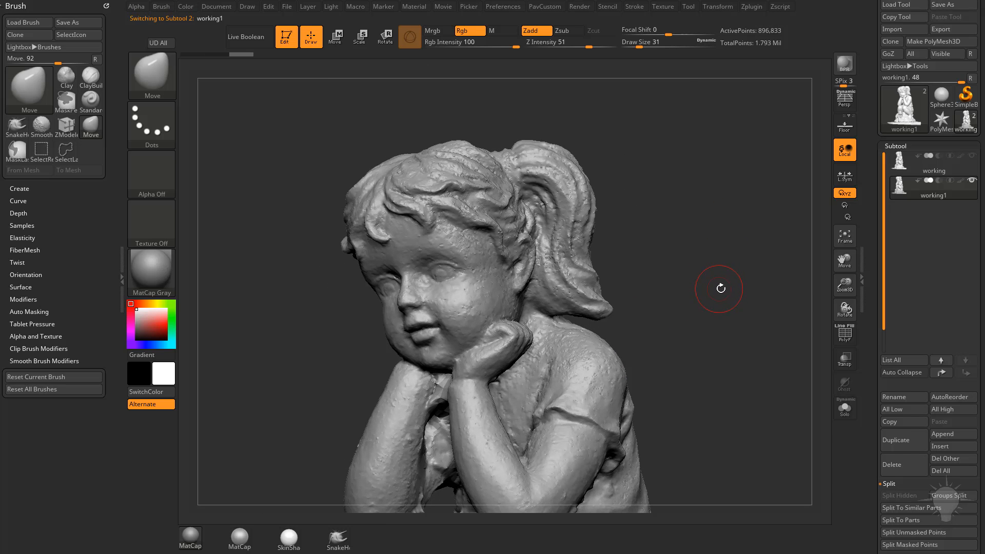
scroll(888, 343, down, 5)
key(shift)
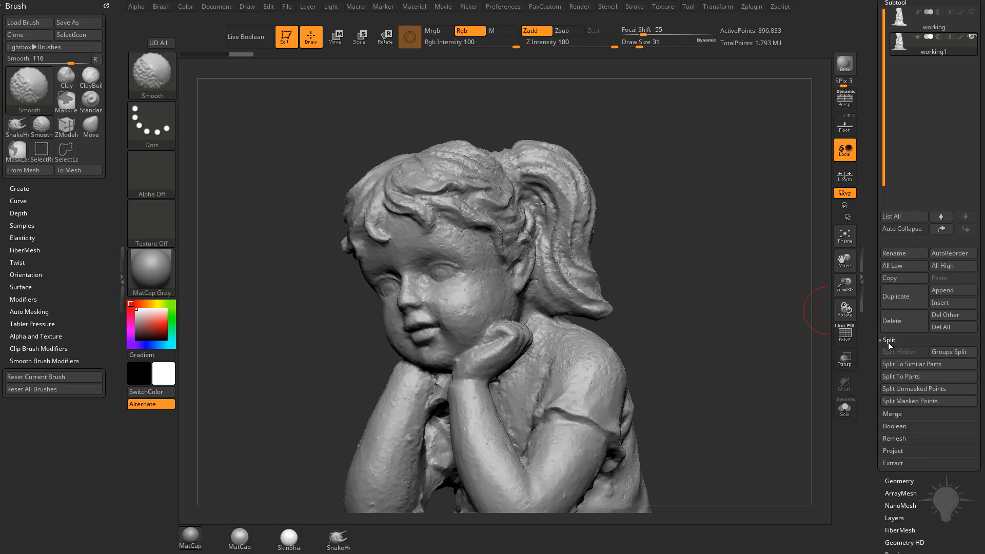
click(888, 340)
click(892, 416)
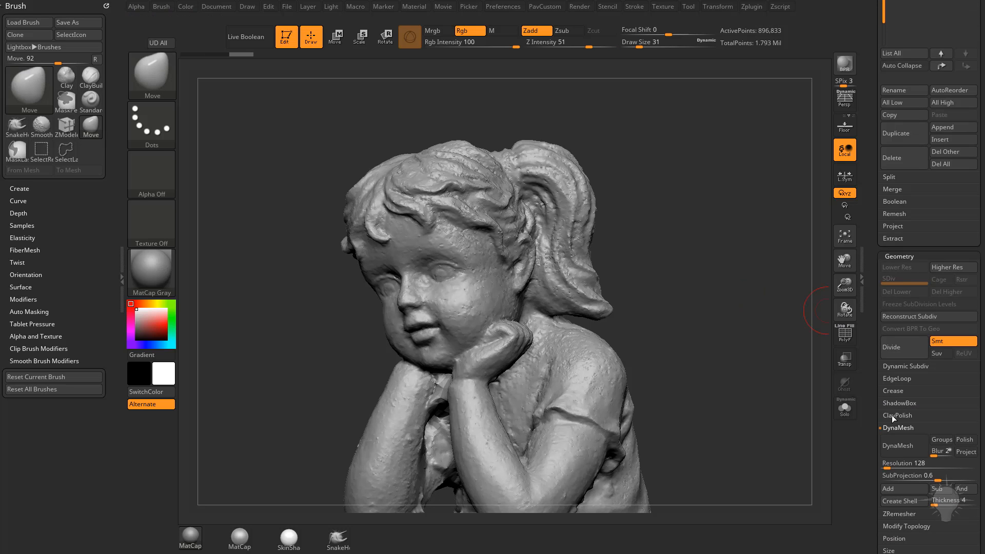
scroll(892, 415, down, 2)
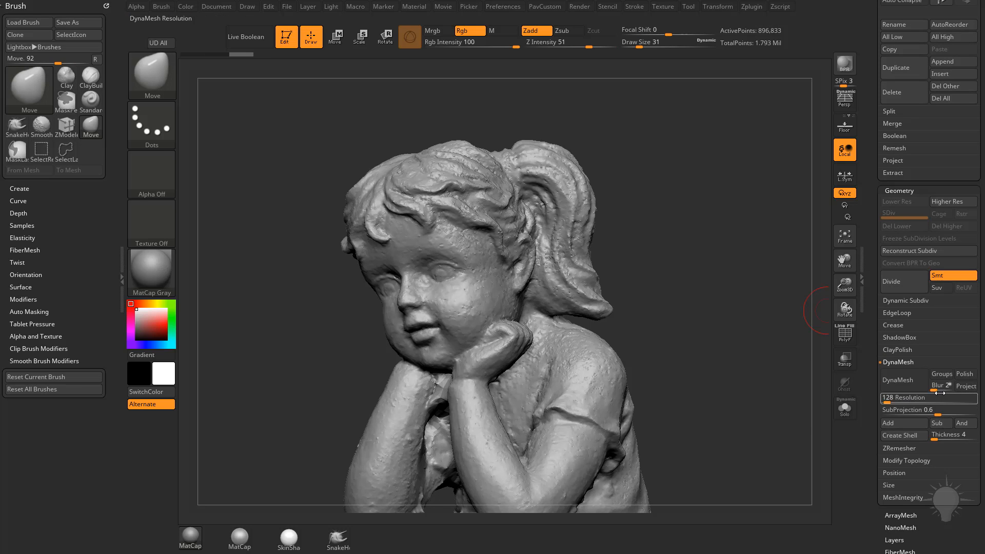
Try DynaMesh on the copy with Blur 0 at resolution 128 and undo it.
drag(940, 392, 934, 391)
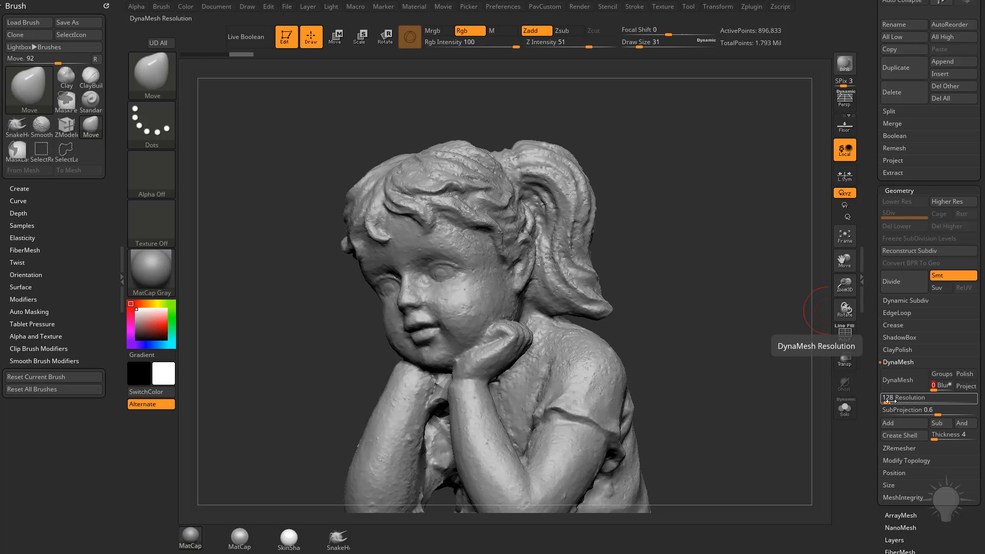
click(895, 383)
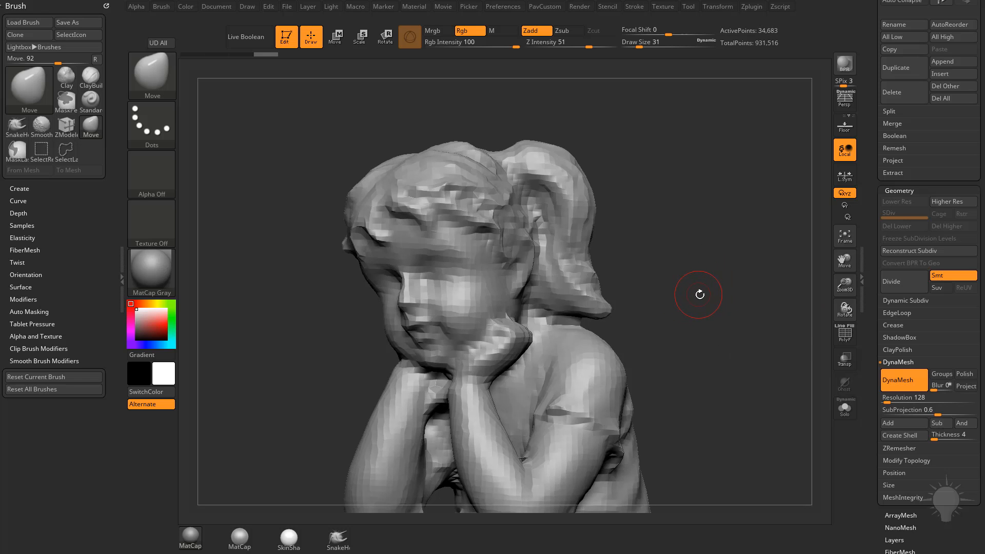
key(ctrl+z)
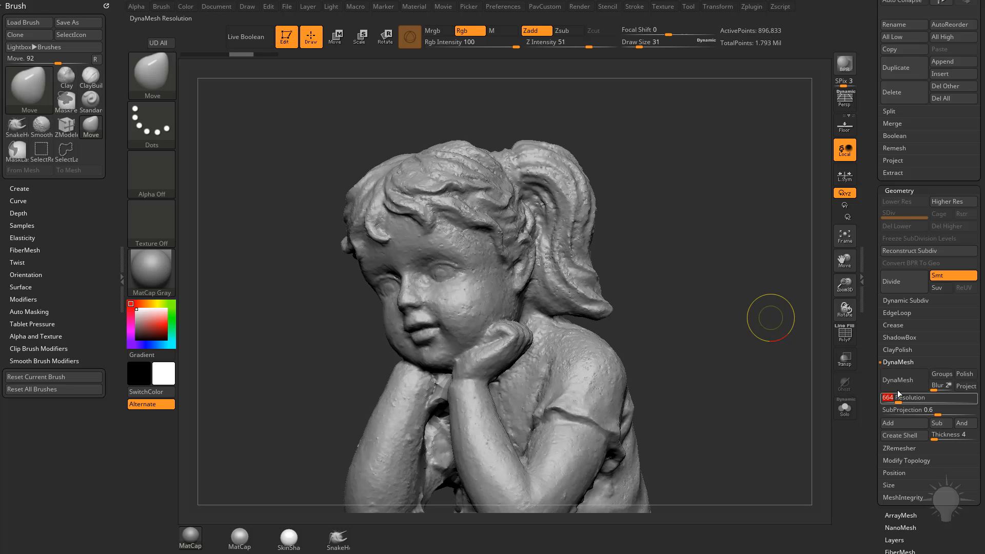
Remesh the copy with DynaMesh at resolution 664 and compare it with the original subtool in Solo mode.
key(ctrl+shift+z)
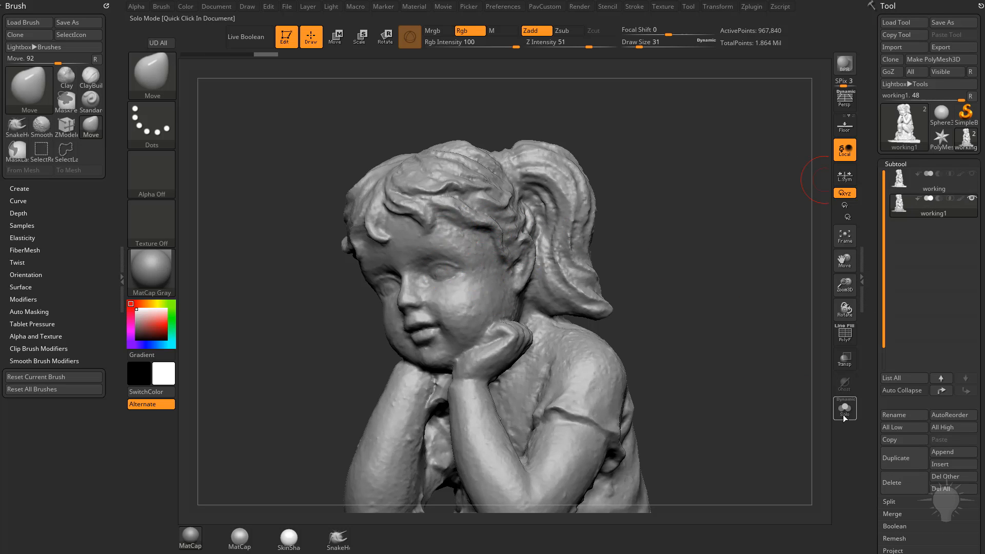
mouse_move(940, 186)
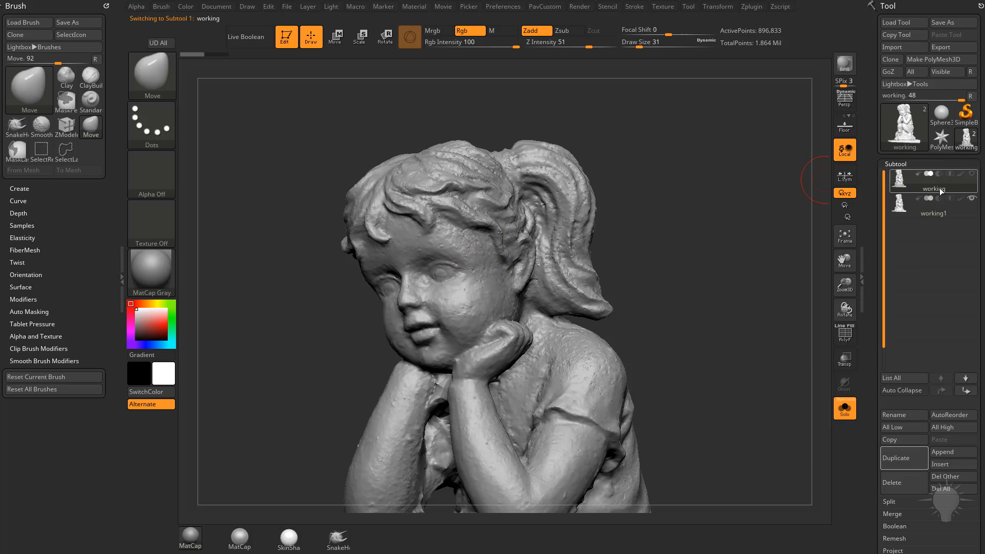
click(939, 205)
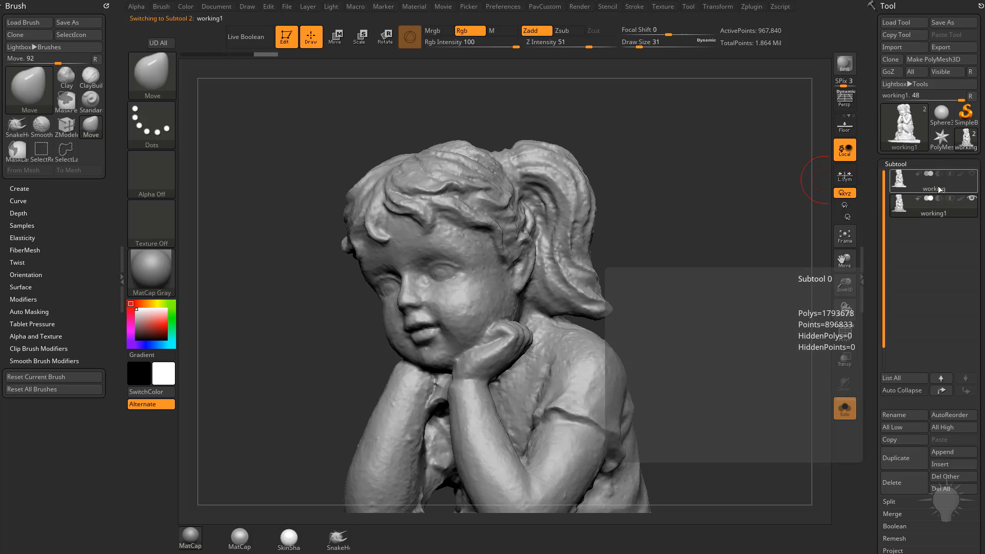
click(938, 187)
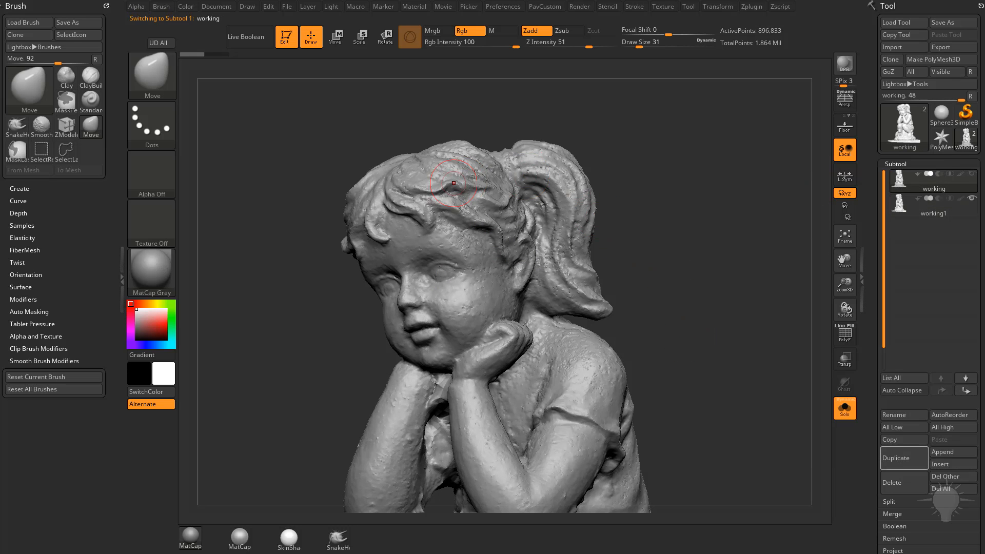
drag(675, 260, 708, 232)
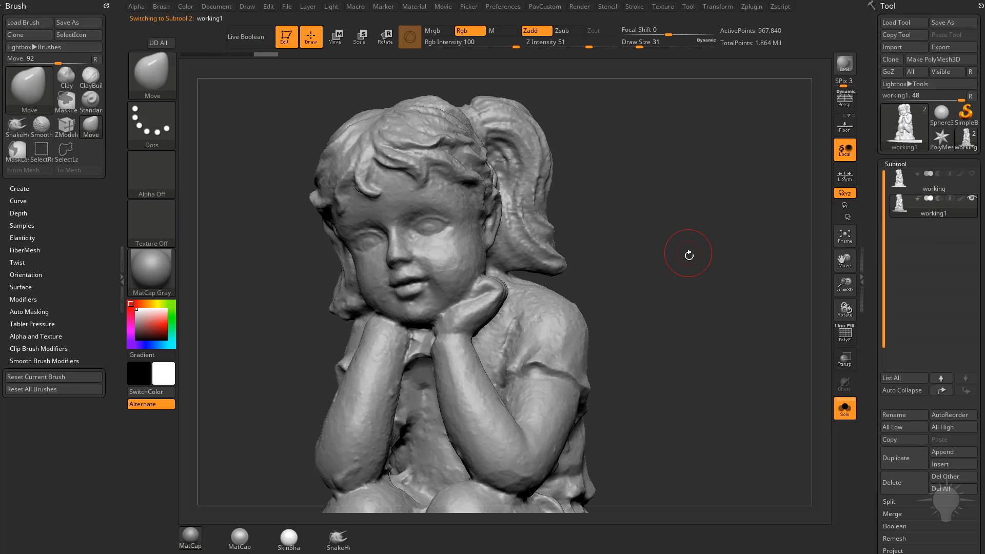
drag(688, 252, 681, 261)
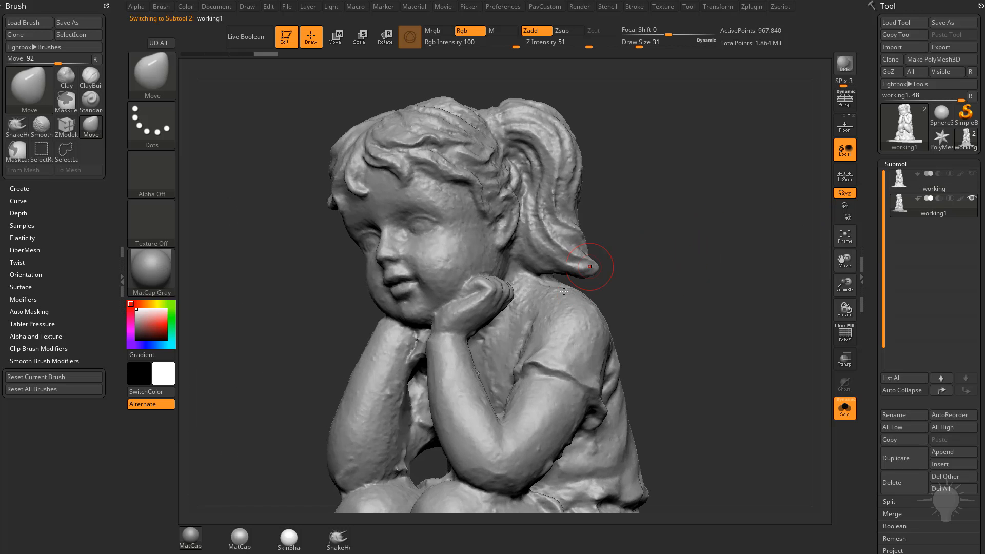
drag(884, 292, 881, 203)
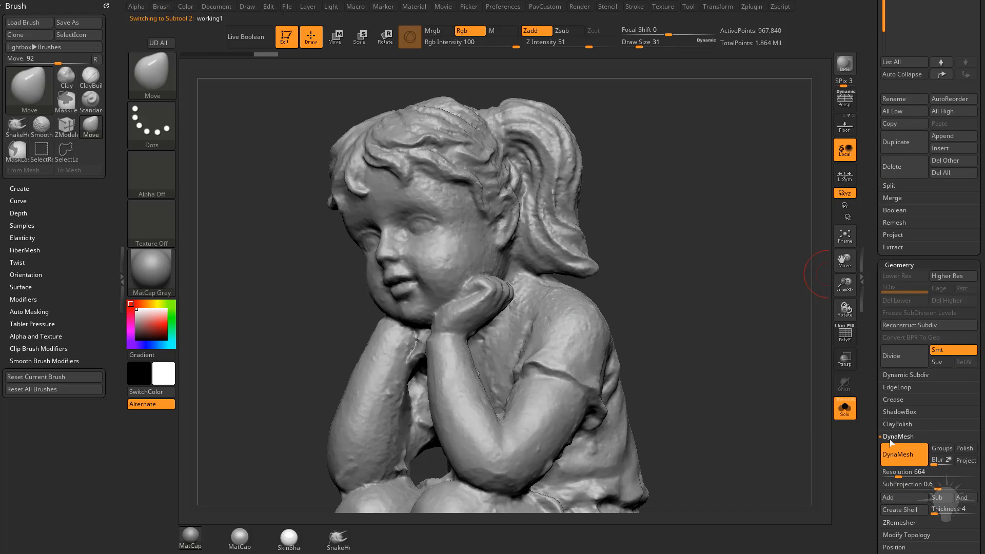
Compare the active point counts of the "working" and "working1" subtools, ending with "working1" active.
drag(867, 376, 873, 426)
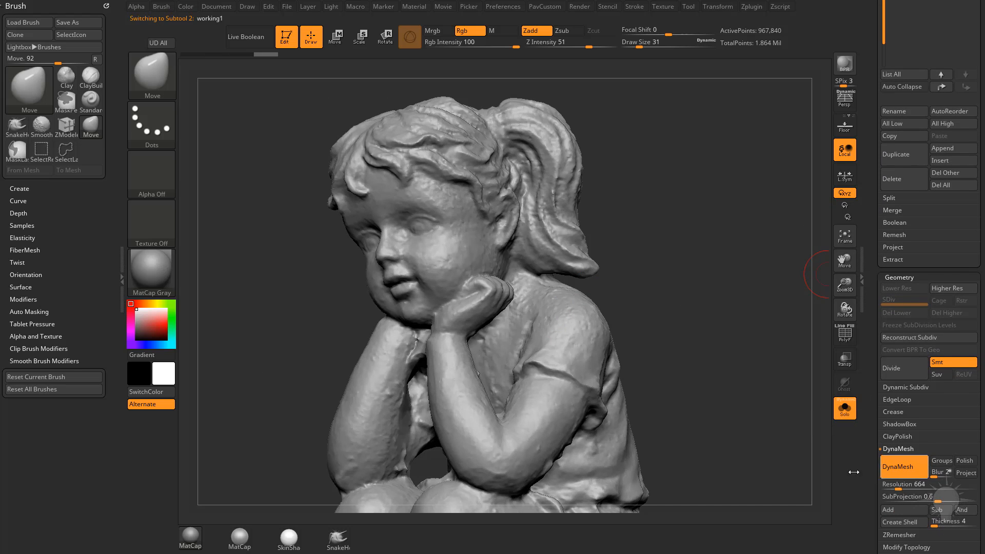
drag(869, 282, 862, 398)
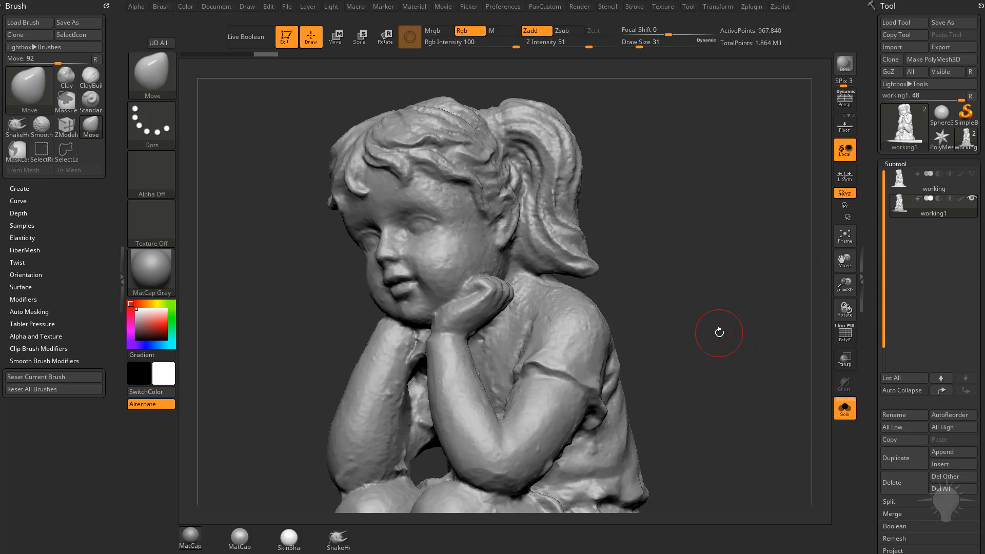
drag(709, 260, 721, 269)
key(Up)
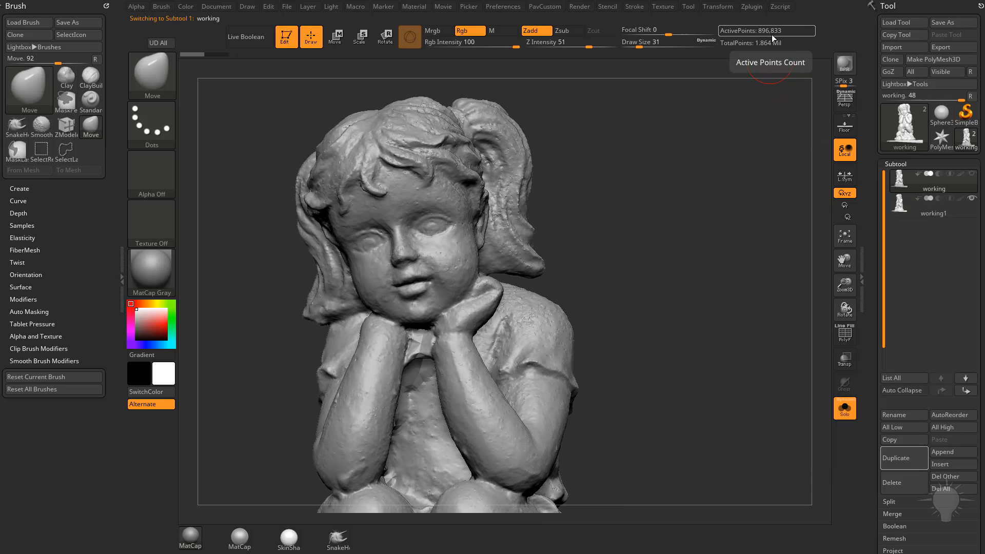
click(916, 208)
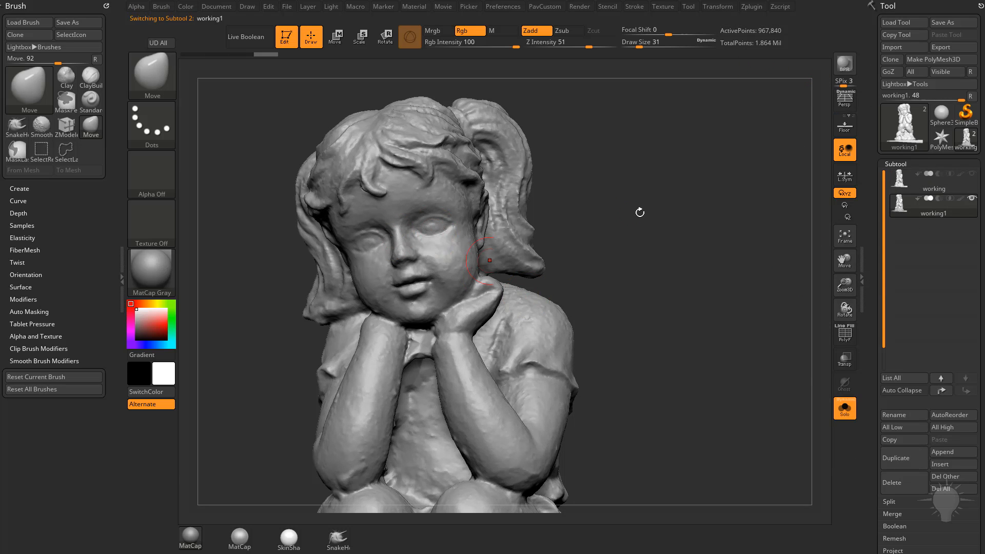
Choose MaskLasso as the masking brush and mask the statue's whole head, including the hair and ponytails.
mouse_move(720, 280)
alt+mouse_down()
mouse_move(677, 230)
mouse_move(676, 249)
alt+mouse_up()
mouse_move(676, 249)
shift+mouse_down()
mouse_move(677, 294)
mouse_move(709, 231)
mouse_move(699, 263)
mouse_move(709, 266)
shift+mouse_up()
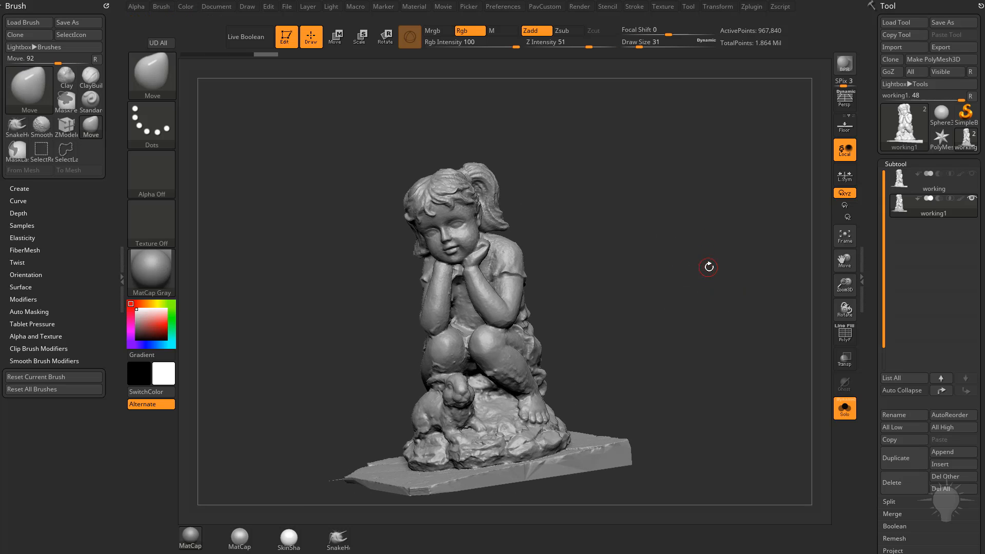
alt+drag(654, 163, 717, 308)
alt+drag(713, 170, 705, 261)
drag(705, 261, 723, 240)
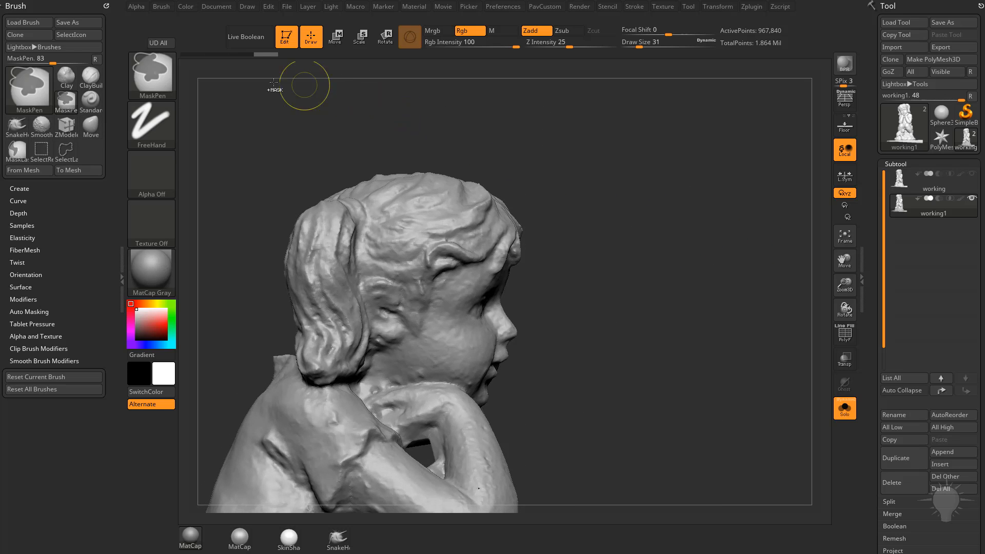
ctrl+click(173, 94)
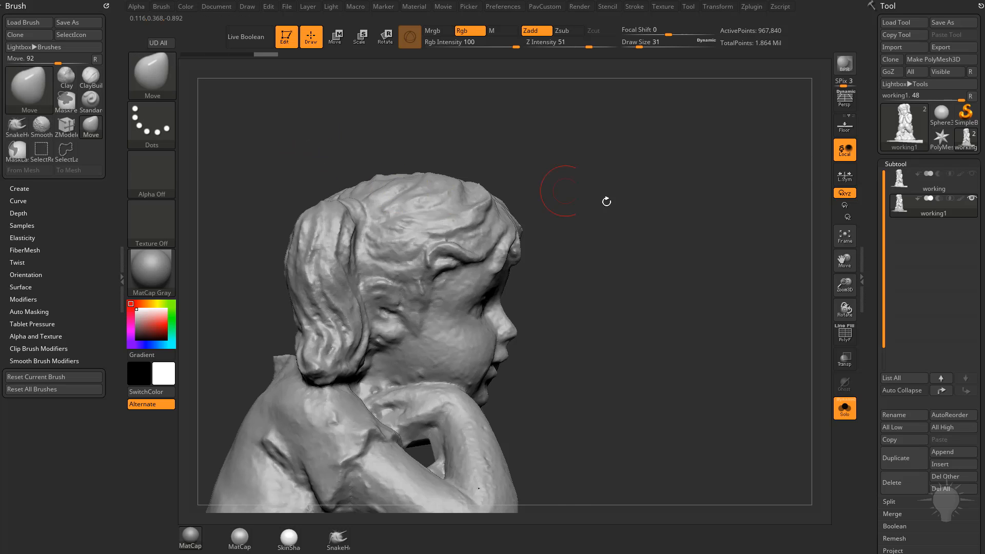
mouse_move(605, 200)
mouse_down()
mouse_move(640, 187)
mouse_move(620, 180)
mouse_move(611, 191)
mouse_move(629, 197)
mouse_move(607, 246)
mouse_move(377, 82)
mouse_move(322, 254)
mouse_move(331, 335)
mouse_move(462, 383)
mouse_move(482, 436)
mouse_up()
mouse_move(706, 226)
mouse_down()
mouse_move(675, 218)
mouse_move(694, 220)
mouse_move(710, 245)
mouse_move(697, 323)
mouse_move(573, 307)
mouse_move(553, 338)
mouse_move(659, 378)
mouse_move(708, 356)
mouse_move(670, 321)
mouse_move(715, 224)
mouse_move(759, 352)
mouse_move(745, 192)
mouse_move(607, 267)
mouse_up()
mouse_move(508, 241)
mouse_down()
mouse_move(708, 226)
mouse_move(719, 269)
mouse_up()
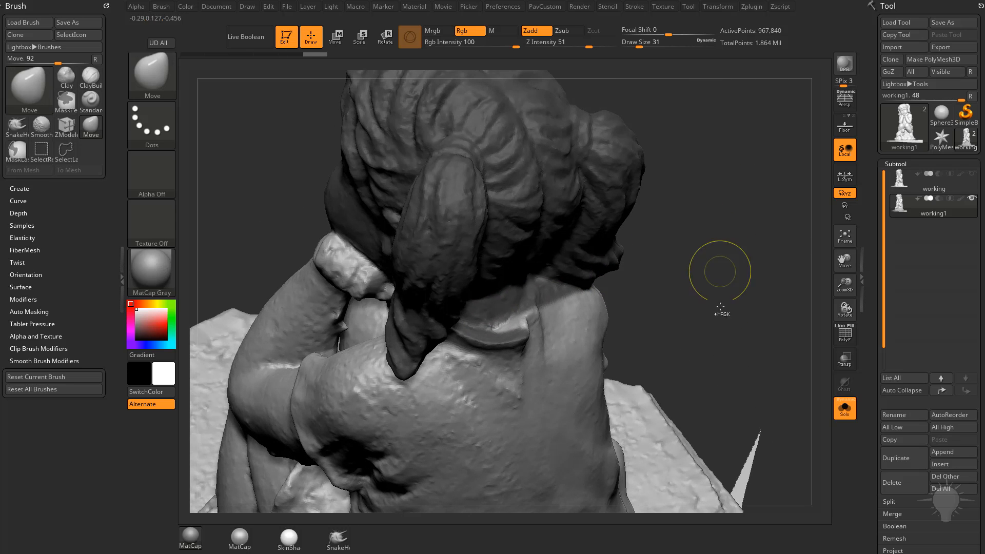
Remove the excess lasso mask from the shirt collar and upper back below the hair.
mouse_move(717, 307)
ctrl+mouse_down()
mouse_move(598, 307)
mouse_move(587, 292)
ctrl+mouse_up()
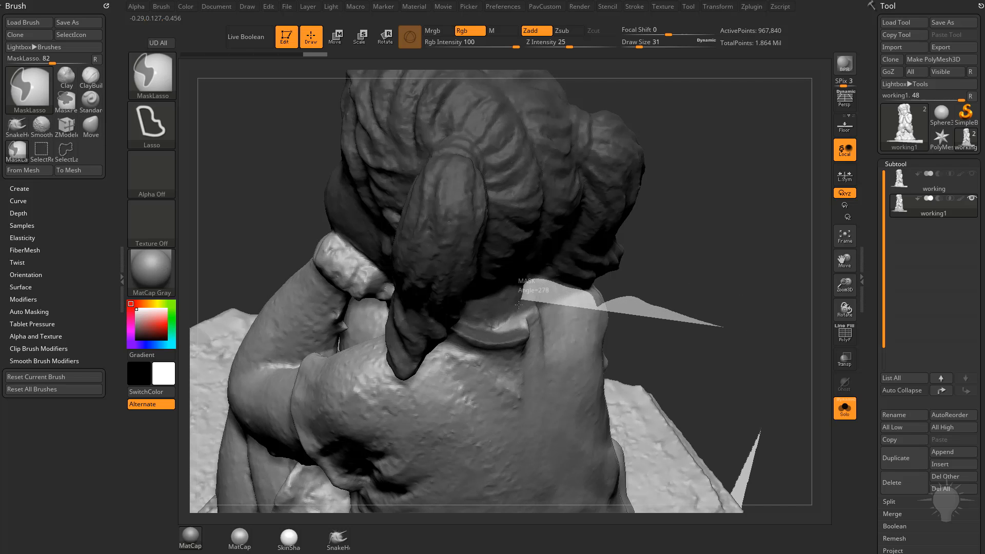
mouse_move(487, 330)
ctrl+alt+mouse_down()
mouse_move(457, 326)
mouse_move(513, 397)
ctrl+alt+mouse_up()
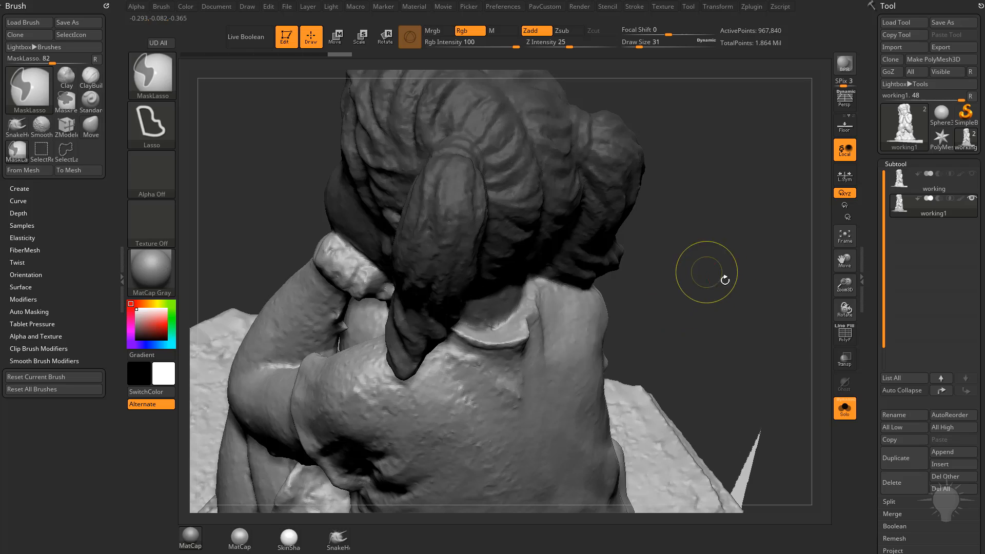
mouse_move(724, 279)
mouse_down()
mouse_move(763, 230)
mouse_move(803, 237)
mouse_move(736, 289)
mouse_up()
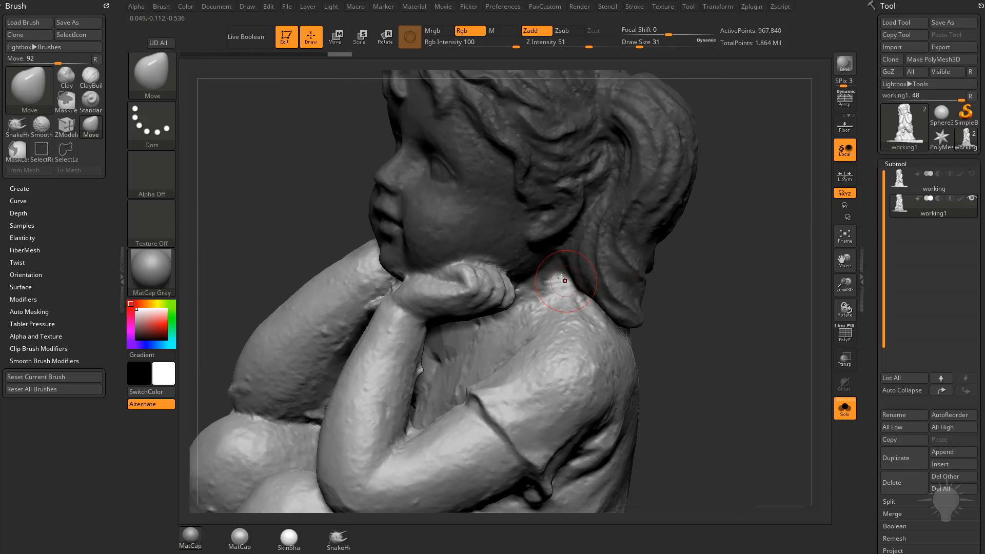
Switch the masking brush to MaskPen and paint mask over the neck gap below the ear at Draw Size 6.
ctrl+click(149, 87)
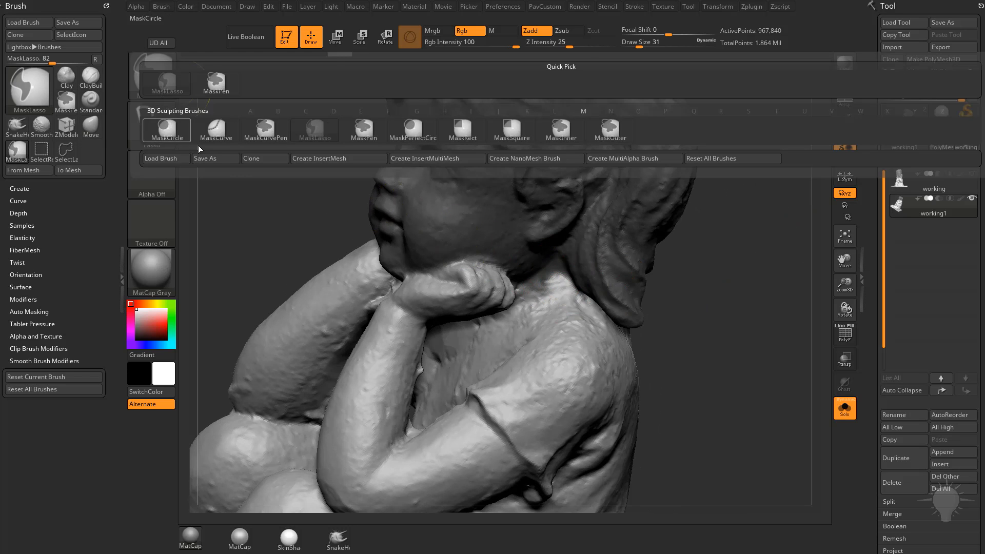
ctrl+click(216, 84)
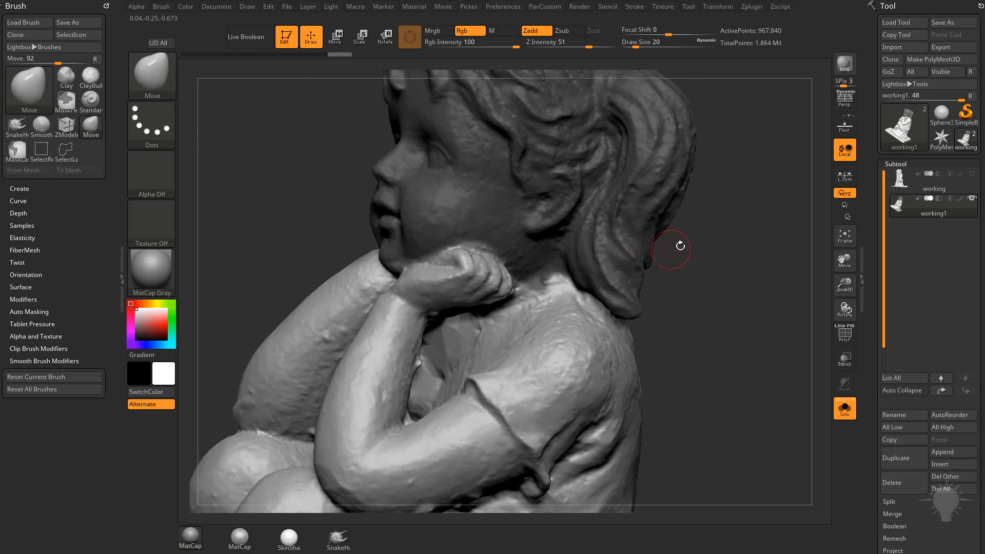
drag(680, 247, 711, 247)
ctrl+drag(540, 277, 562, 281)
drag(706, 253, 506, 283)
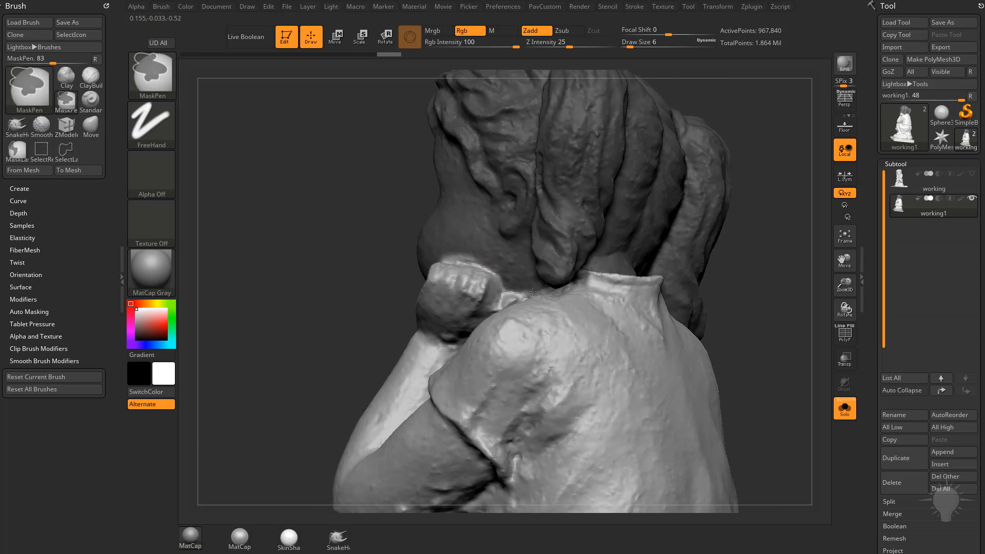
drag(662, 208, 710, 201)
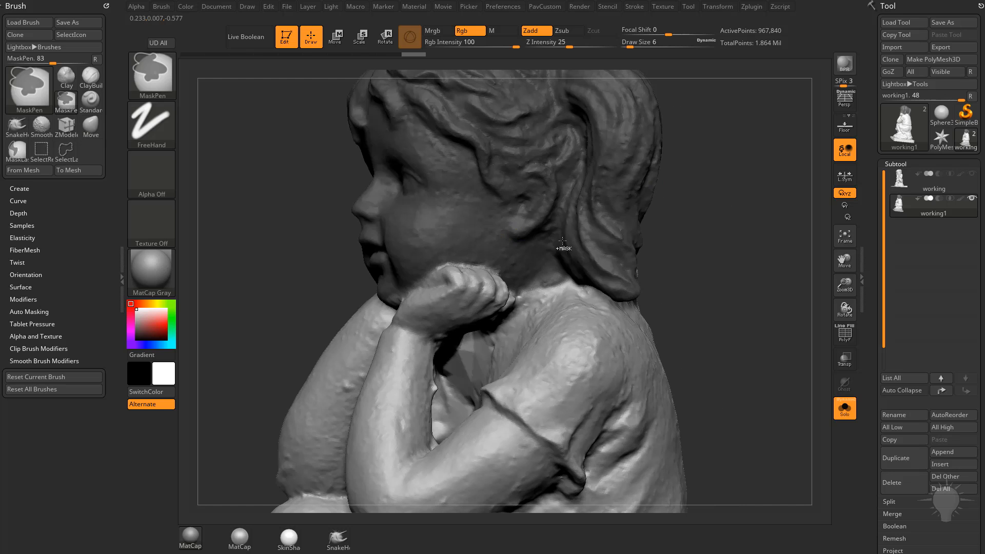
drag(295, 268, 343, 273)
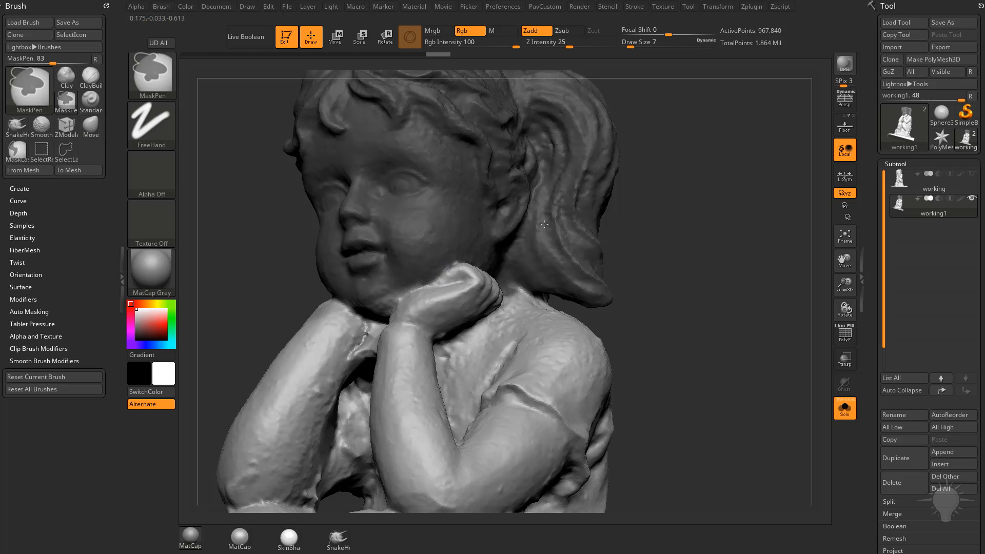
mouse_move(544, 225)
mouse_down()
mouse_move(425, 275)
mouse_move(360, 285)
mouse_move(587, 180)
mouse_move(653, 229)
mouse_move(629, 231)
mouse_move(648, 209)
mouse_move(627, 204)
mouse_up()
Paint the mask along the neck and hair edge behind the hand on the opposite side with MaskPen at Draw Size 7.
key(s)
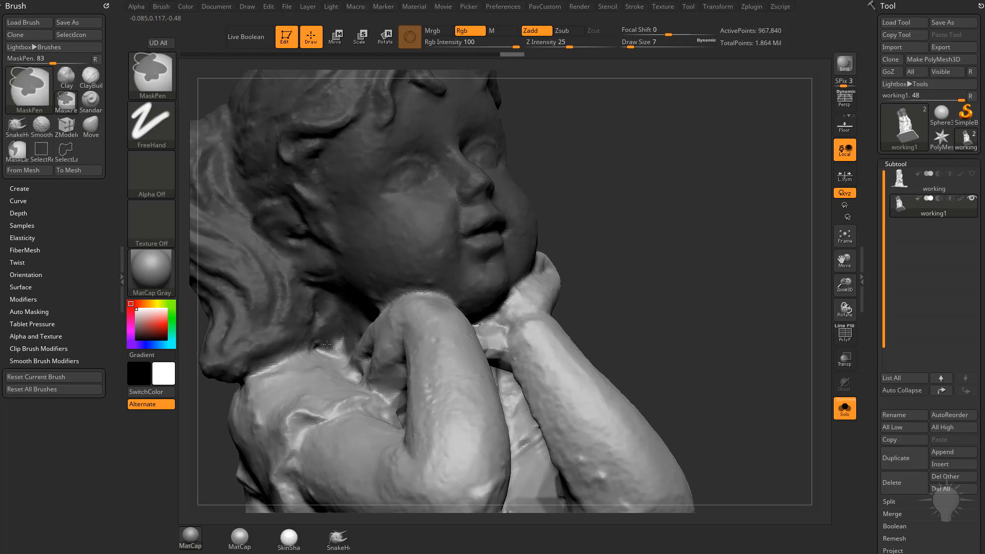
ctrl+drag(339, 346, 348, 331)
key(s)
mouse_move(281, 366)
mouse_down()
mouse_move(302, 365)
mouse_move(300, 349)
mouse_move(284, 348)
mouse_up()
drag(623, 210, 683, 220)
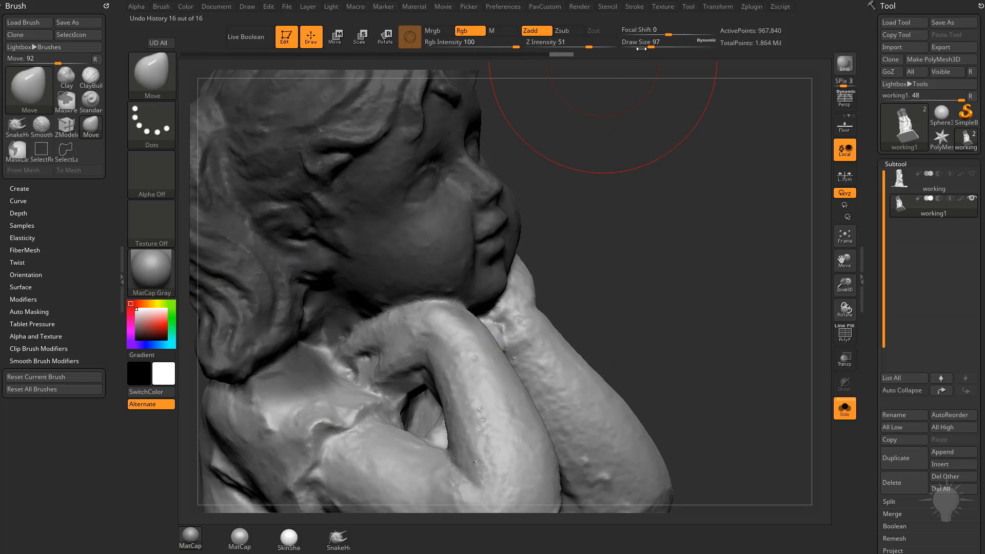
Paint a test mask patch on the shoulder at Draw Size 97 and try softening and sharpening its edge.
drag(318, 334, 263, 384)
drag(495, 281, 709, 269)
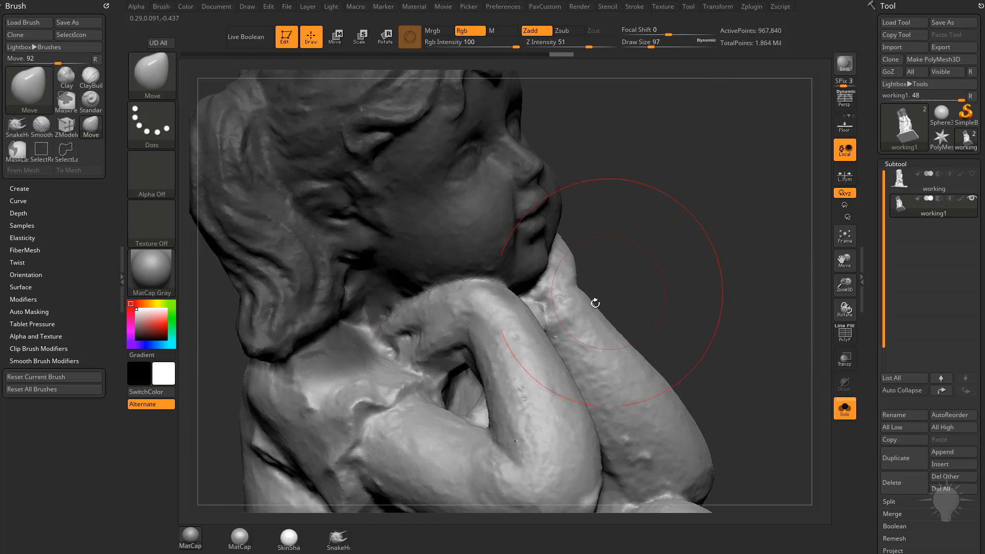
key(ctrl)
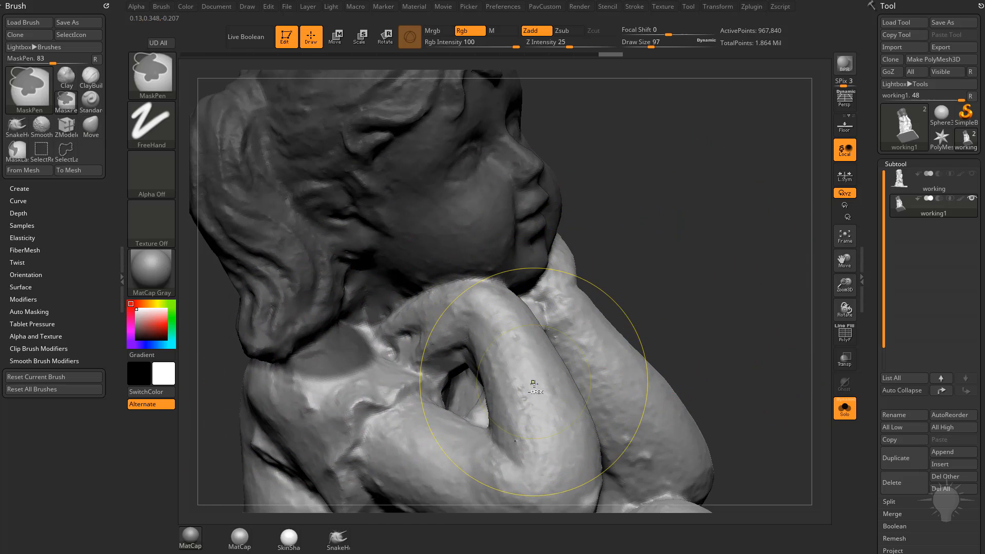
key(ctrl+shift+z)
key(ctrl+shift+z)
Open the Masking options and try the ViewMask toggle and the sharpen, blur and grow operations on the mask.
drag(869, 331, 874, 231)
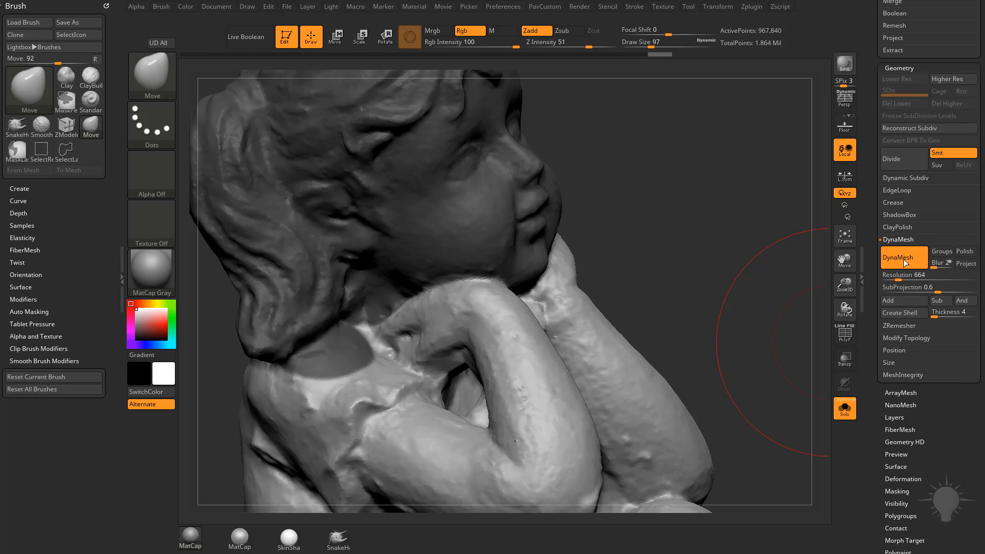
shift+click(902, 240)
click(897, 418)
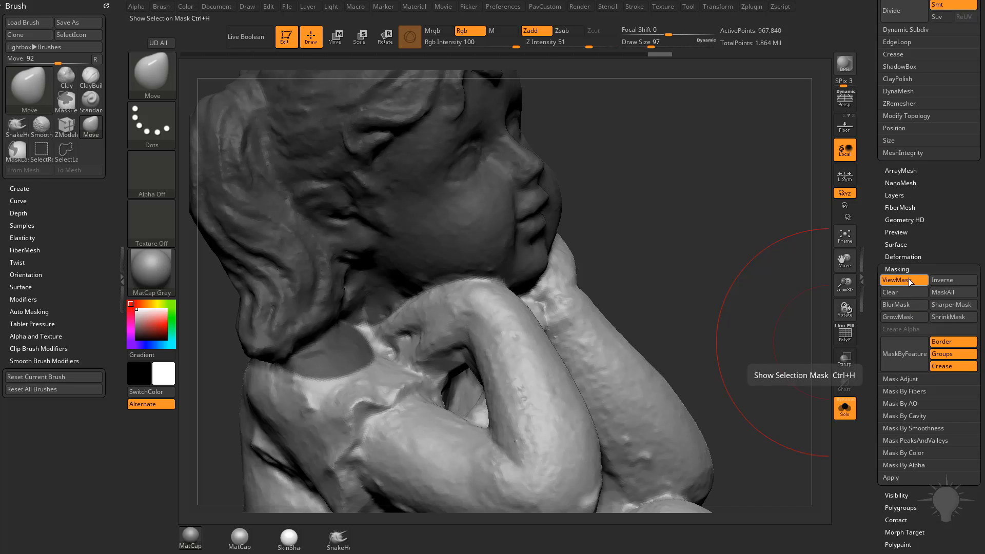
click(913, 282)
click(911, 281)
click(949, 304)
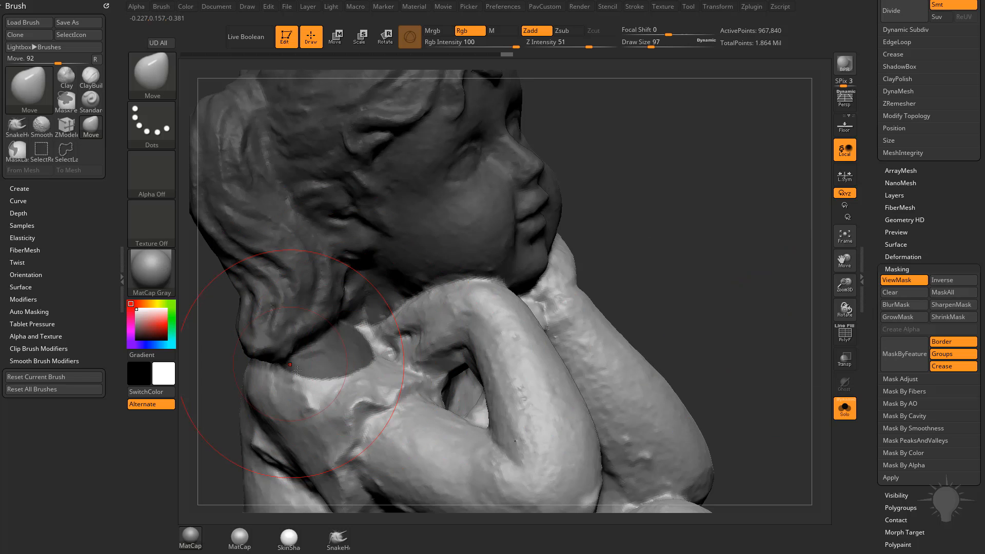
click(898, 306)
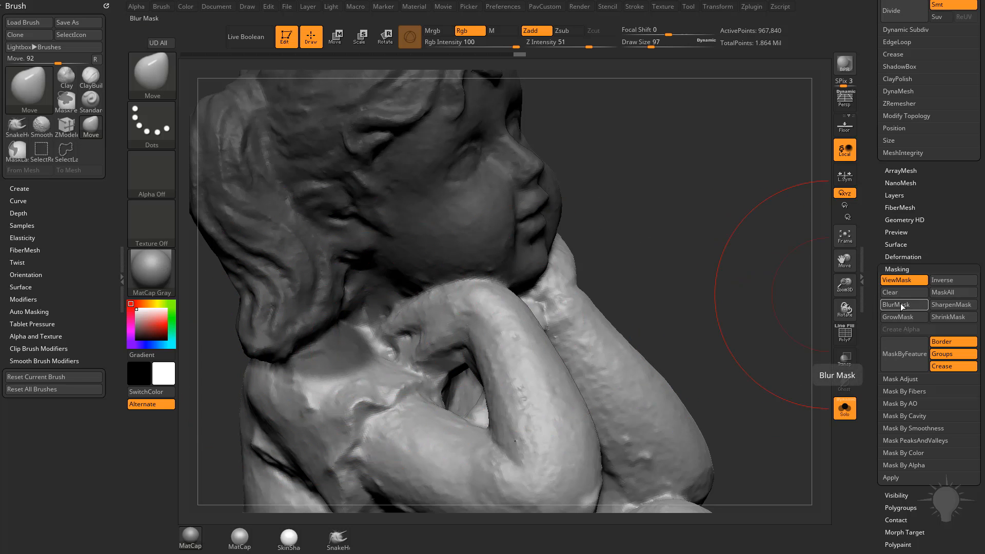
click(906, 316)
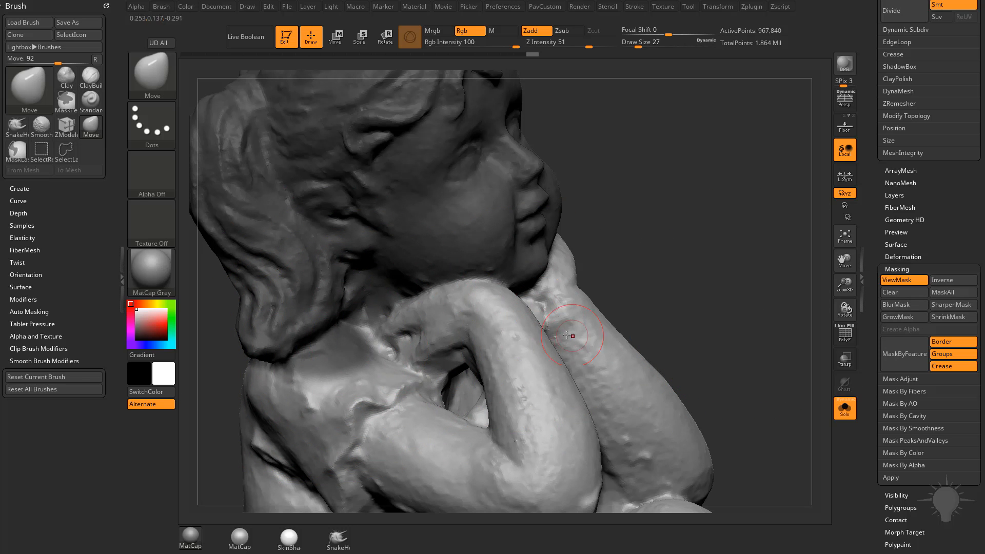
Try blurring and sharpening the shoulder mask patch directly on the model with MaskPen at Draw Size 27.
key(ctrl)
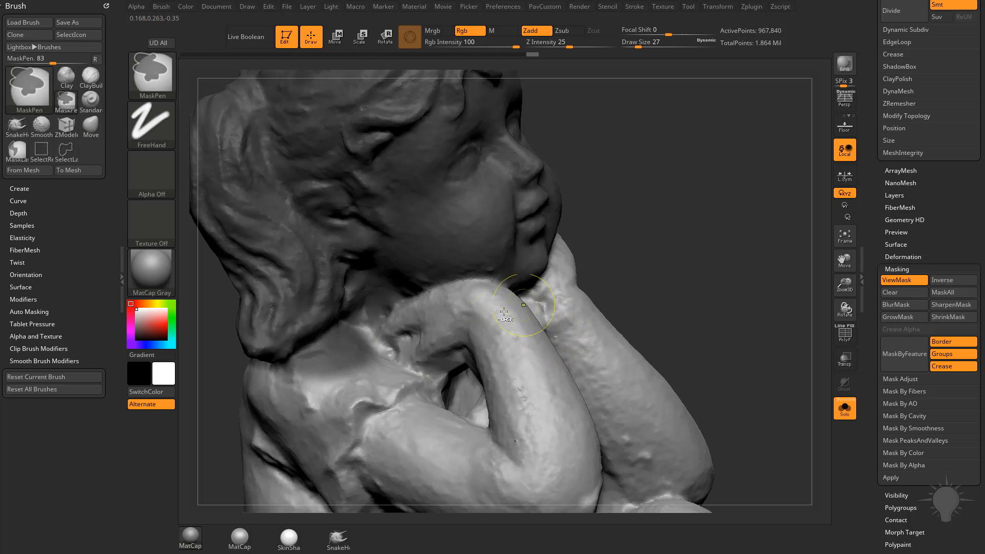
ctrl+alt+click(519, 347)
ctrl+alt+click(526, 349)
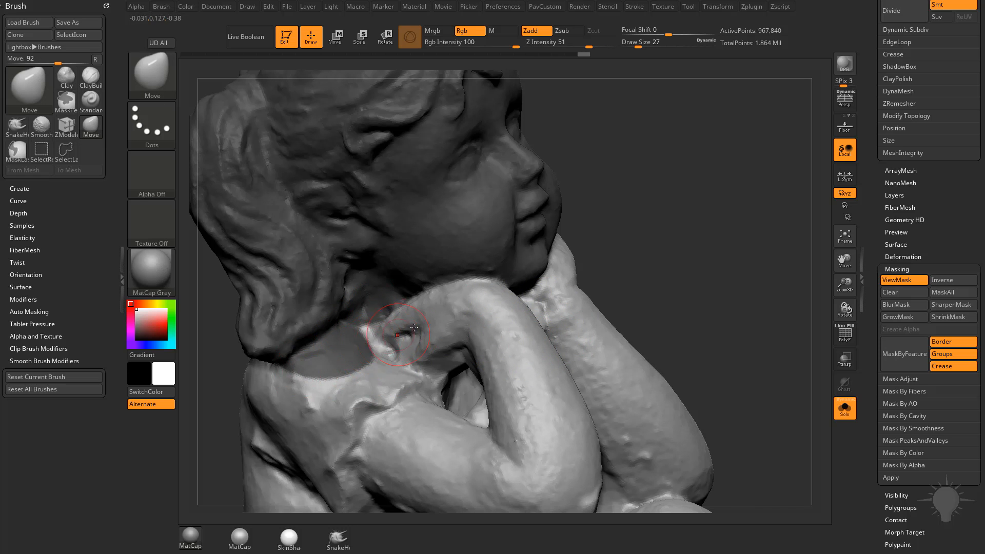
key(ctrl)
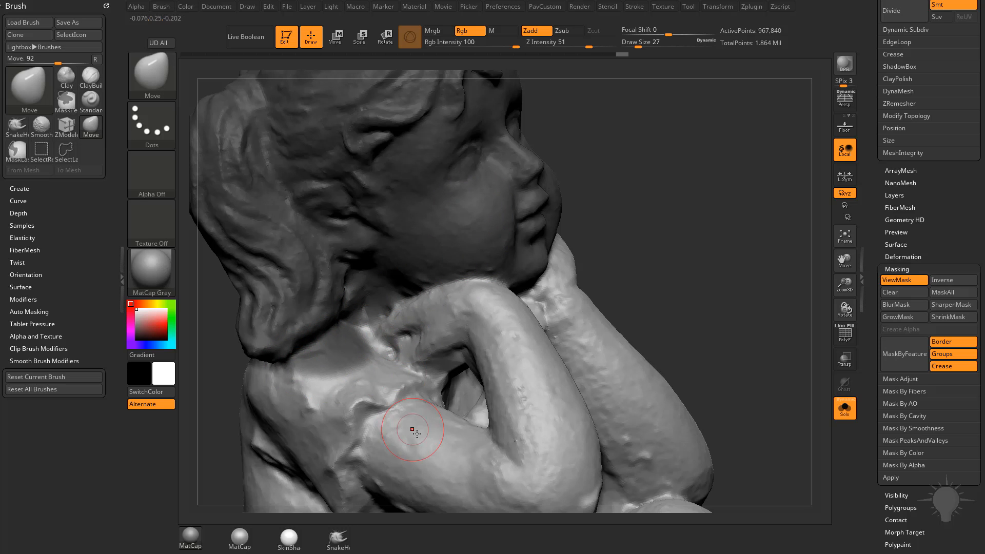
key(ctrl)
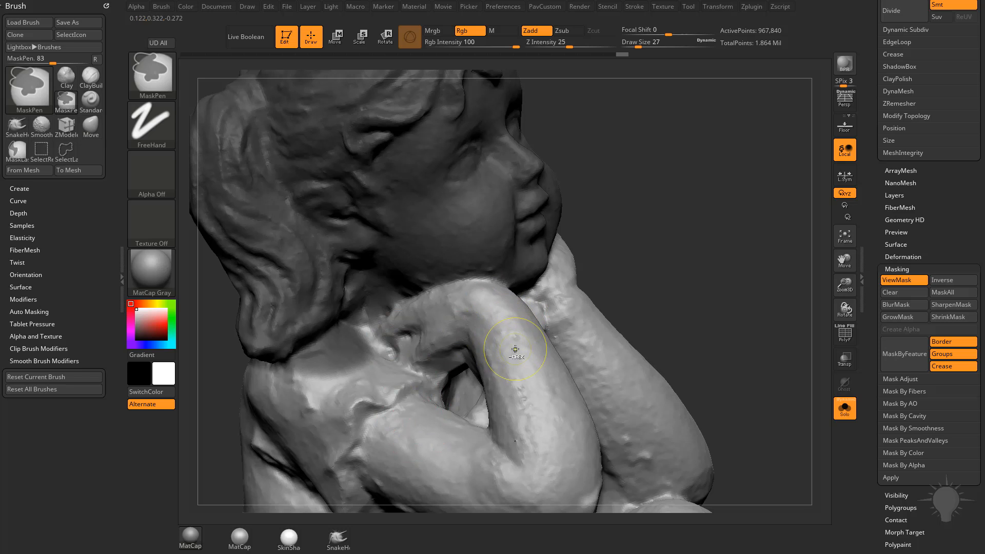
ctrl+alt+drag(580, 342, 634, 304)
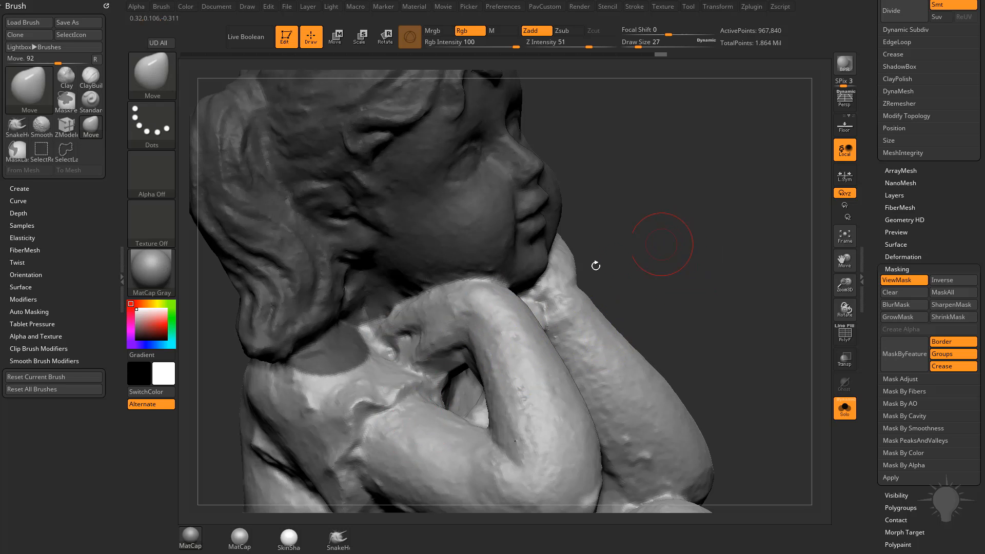
Touch up the head mask around the shoulder, back of the neck and hairline with MaskPen at Draw Size 13.
key(s)
mouse_move(360, 333)
mouse_down()
mouse_move(314, 354)
mouse_move(317, 367)
mouse_up()
mouse_move(368, 353)
right_down()
mouse_move(361, 336)
mouse_move(292, 334)
mouse_move(316, 307)
mouse_move(666, 229)
mouse_move(688, 259)
mouse_move(641, 255)
mouse_move(611, 292)
right_up()
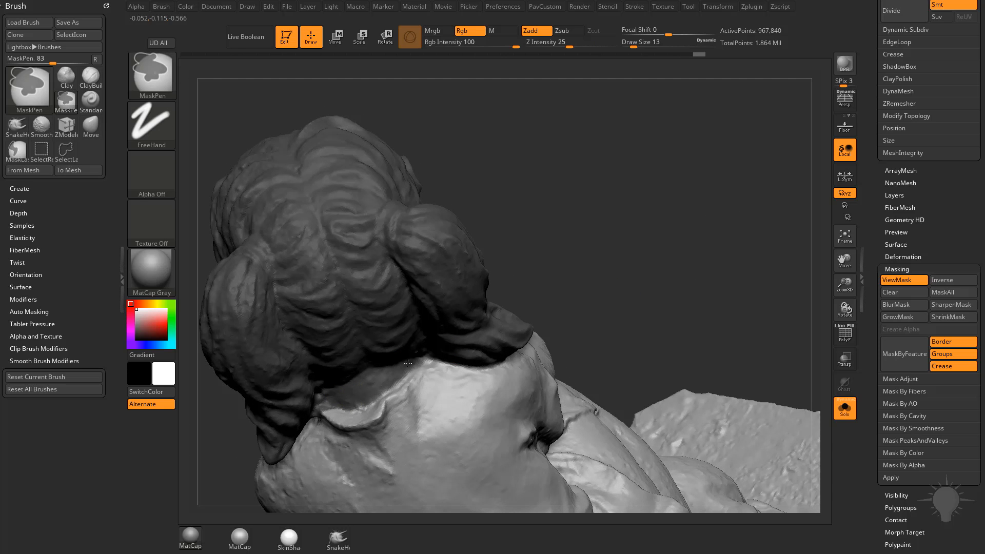
right_drag(601, 285, 539, 229)
ctrl+drag(374, 379, 355, 377)
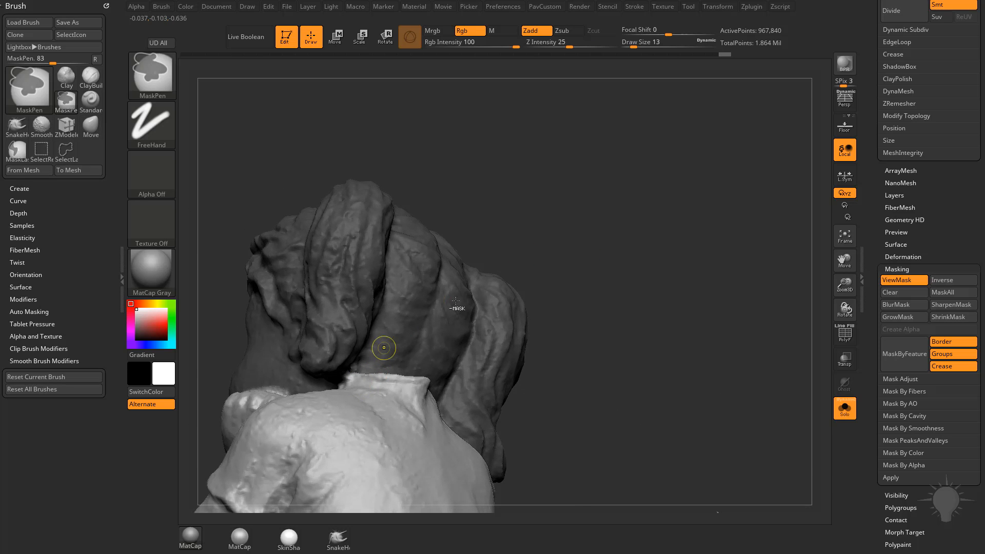
mouse_move(456, 303)
right_down()
mouse_move(574, 279)
mouse_move(660, 292)
right_up()
Turn on the PolyFrame display, check the masked head from several sides and hide the wireframe lines.
click(845, 340)
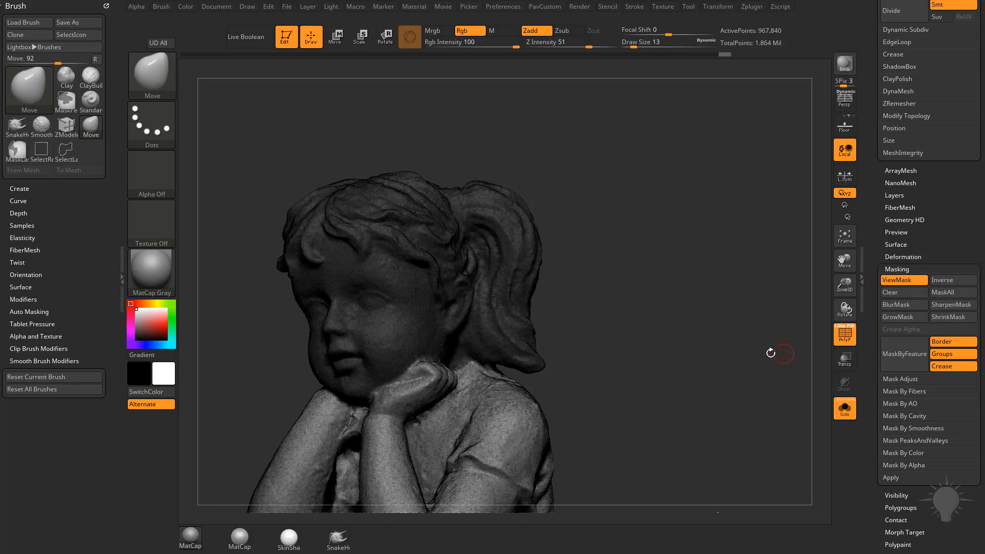
right_drag(770, 348, 574, 365)
mouse_move(641, 342)
right_down()
mouse_move(681, 226)
mouse_move(660, 278)
mouse_move(696, 288)
mouse_move(679, 318)
right_up()
click(842, 331)
mouse_move(727, 266)
right_down()
mouse_move(700, 328)
mouse_move(659, 316)
right_up()
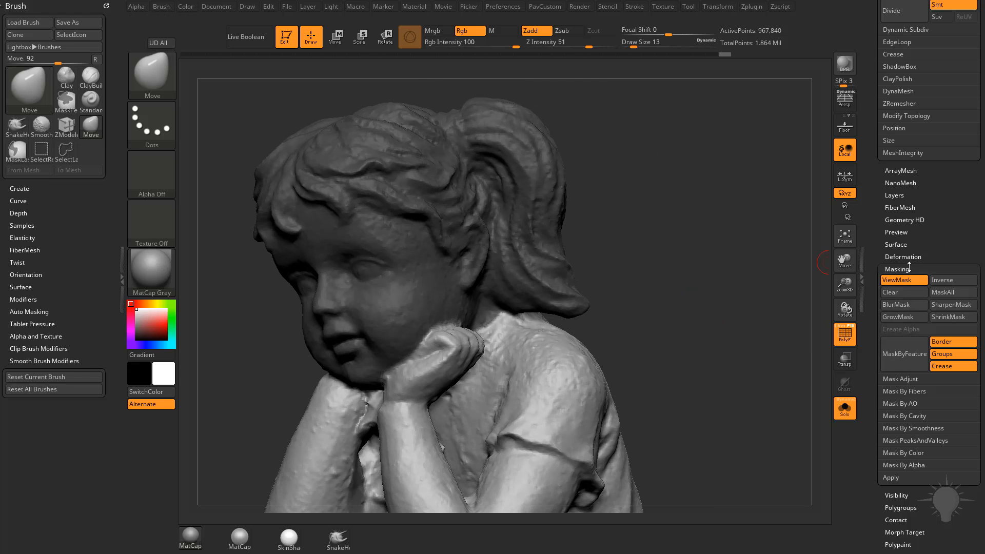
Open the Polygroups options and try Group Masked Clear Mask on the masked head, undoing the grouping after checking it.
shift+click(897, 269)
click(901, 294)
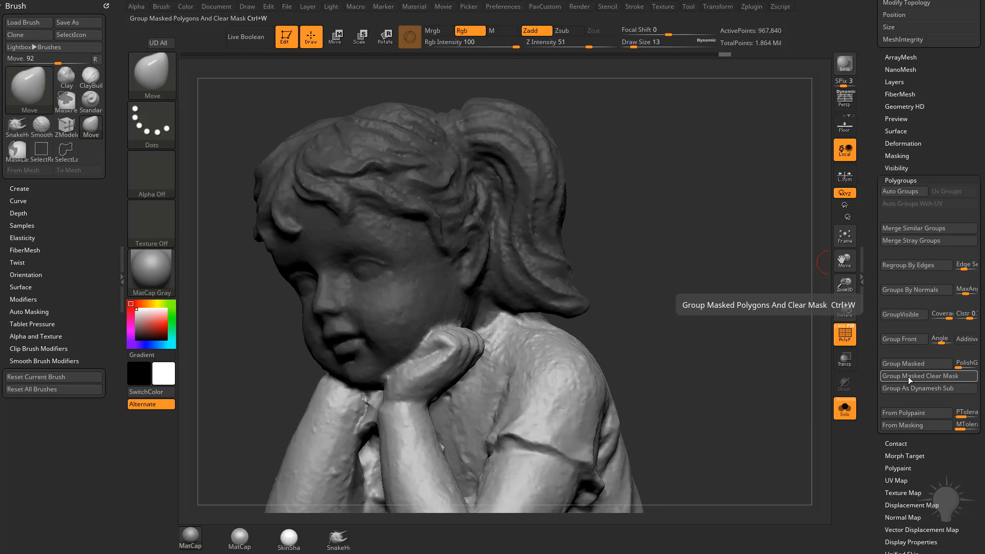
drag(718, 198, 691, 204)
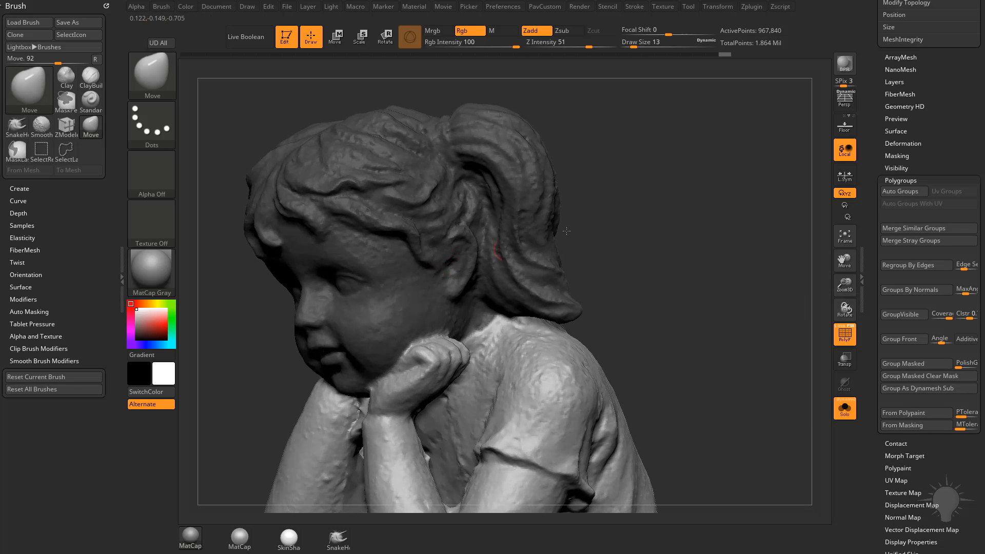
drag(651, 282, 417, 320)
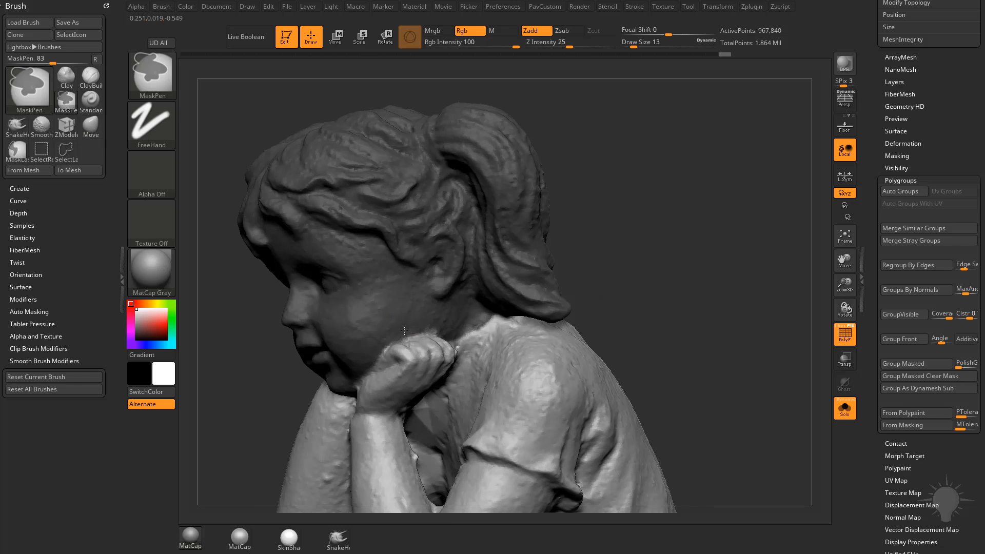
drag(682, 264, 571, 297)
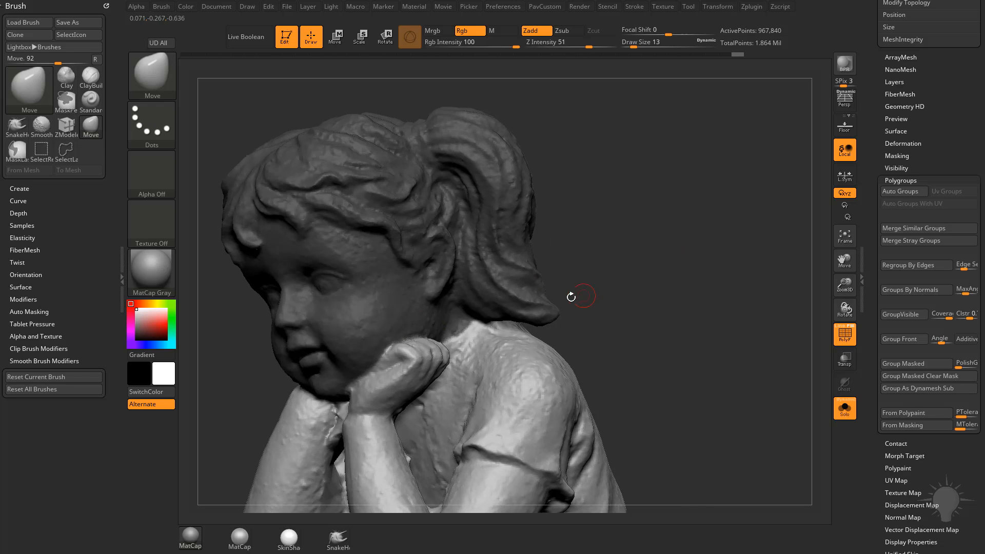
key(ctrl)
ctrl+click(675, 273)
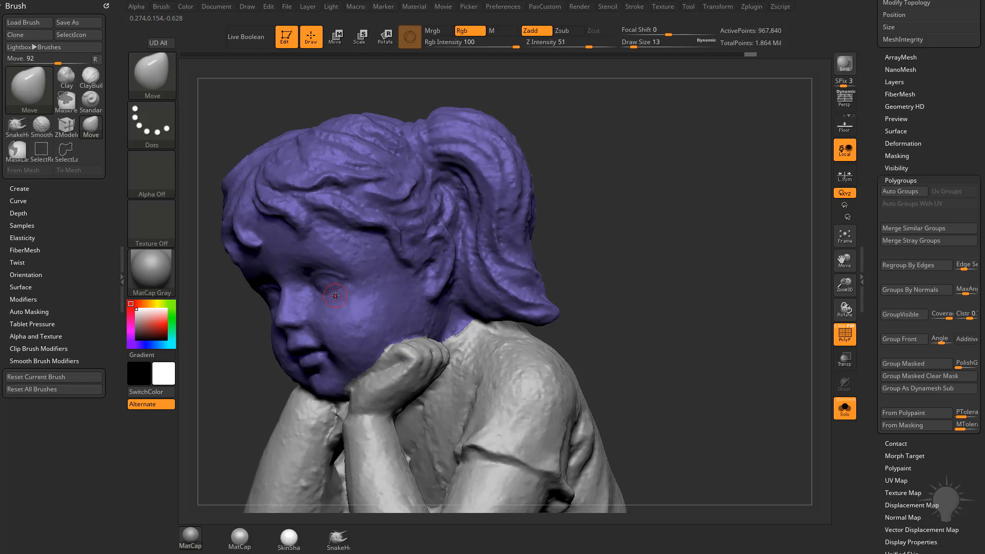
mouse_move(703, 262)
mouse_down()
mouse_move(739, 207)
mouse_move(615, 270)
mouse_move(530, 240)
mouse_move(554, 266)
mouse_up()
key(ctrl)
key(ctrl+z)
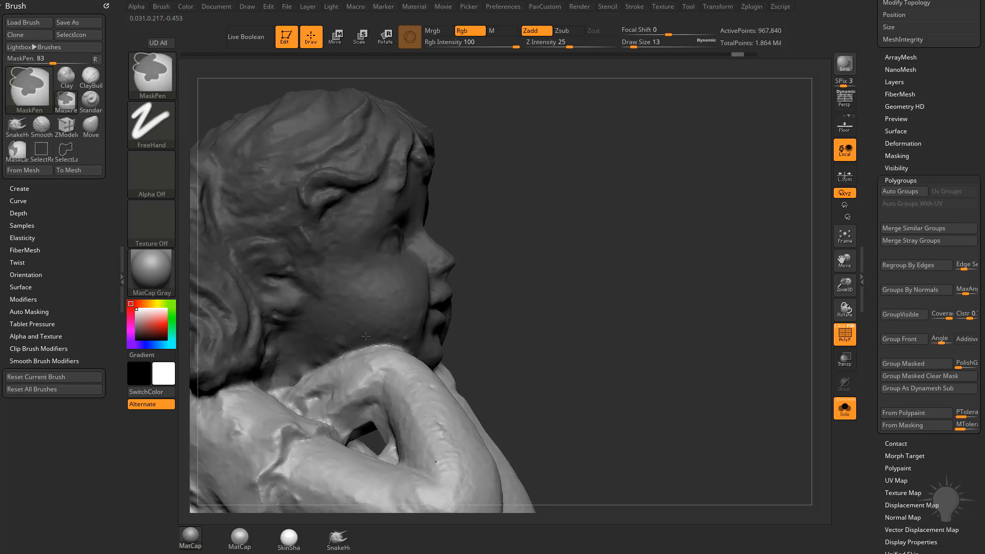
Check the mask edge under the chin, try grouping the masked head once more and undo it.
drag(428, 327, 461, 345)
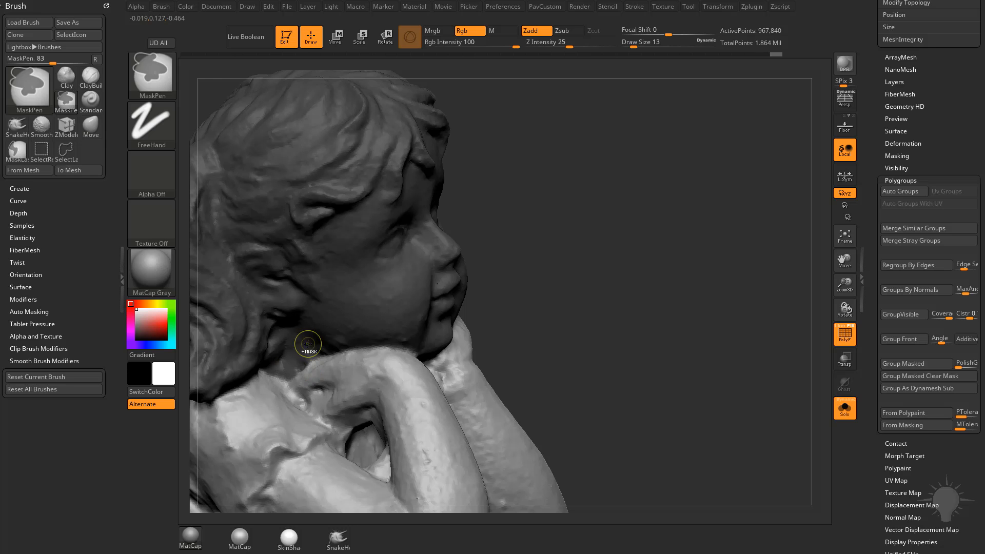
key(ctrl+w)
mouse_move(664, 265)
mouse_down()
mouse_move(641, 260)
mouse_move(658, 239)
mouse_move(654, 269)
mouse_up()
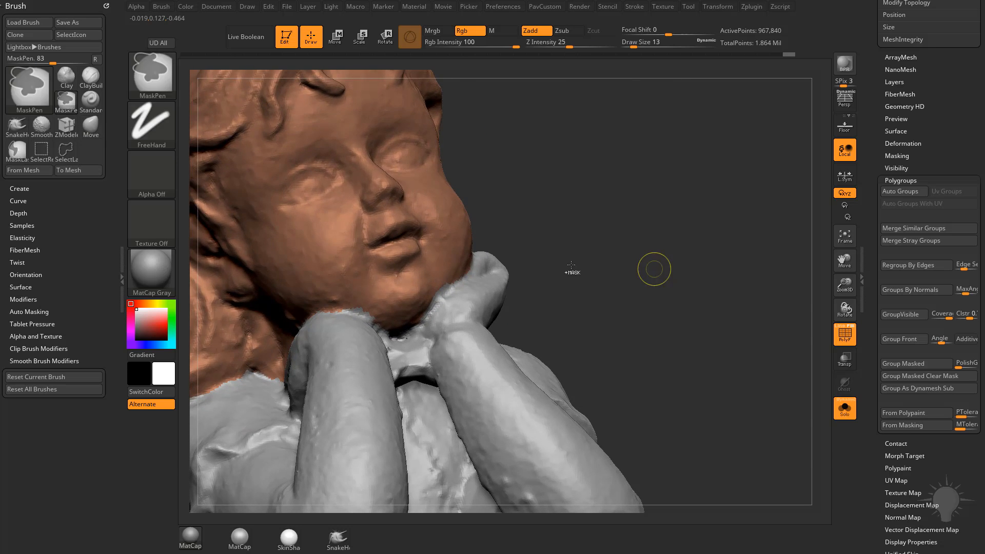
key(ctrl+z)
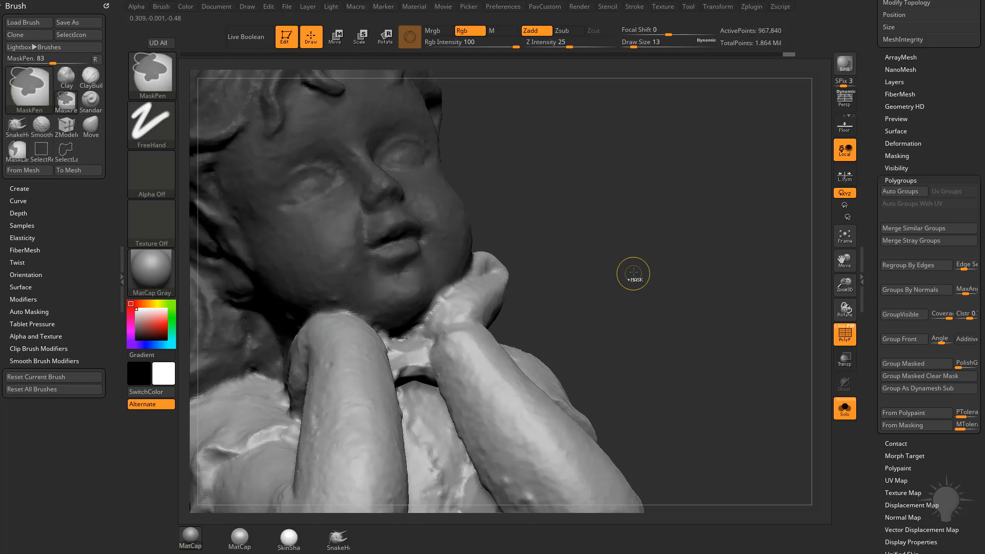
Turn the masked head into its own polygroup, clear the mask and open the Subtool Split options.
key(ctrl+w)
mouse_move(677, 269)
mouse_down()
mouse_move(644, 229)
mouse_move(620, 241)
mouse_move(668, 229)
mouse_move(593, 227)
mouse_up()
scroll(888, 156, up, 10)
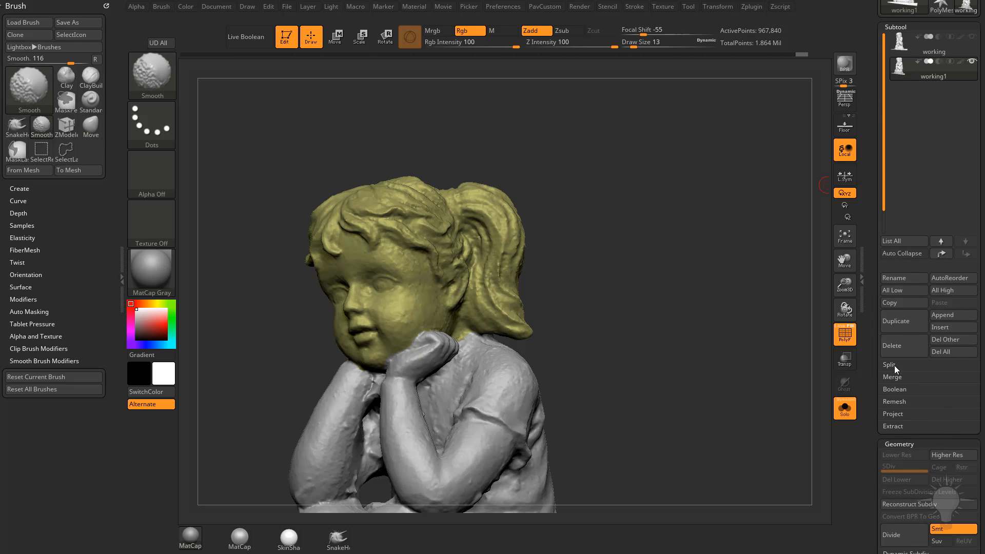
click(895, 365)
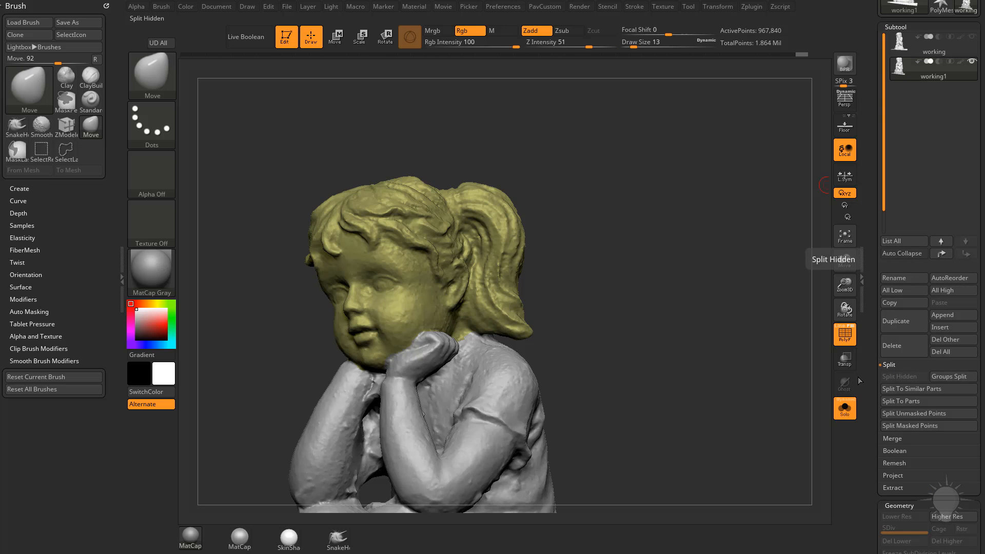
Set the selection brush to SelectRect and isolate the head polygroup, hiding the rest of the statue.
alt+drag(568, 304, 664, 351)
key(ctrl+shift)
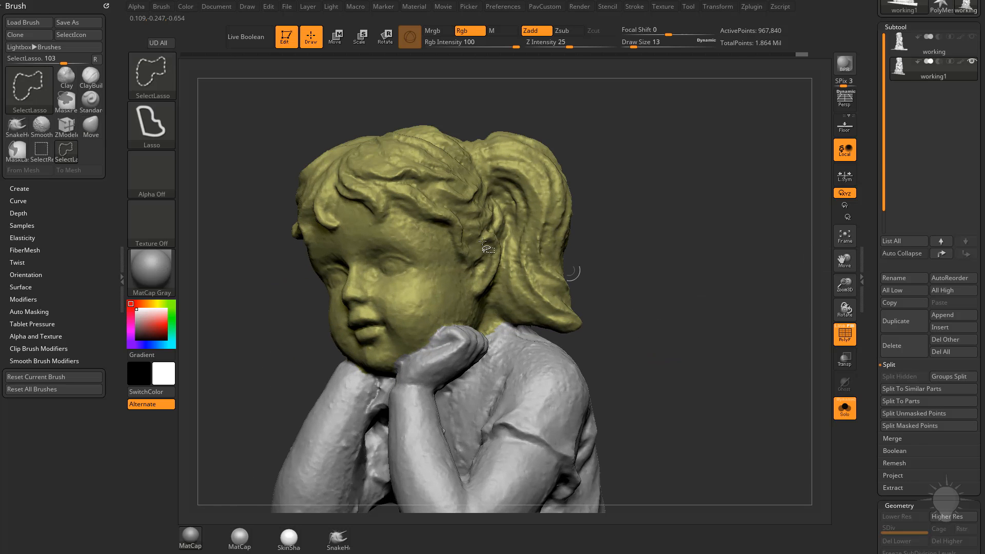
click(162, 82)
click(213, 88)
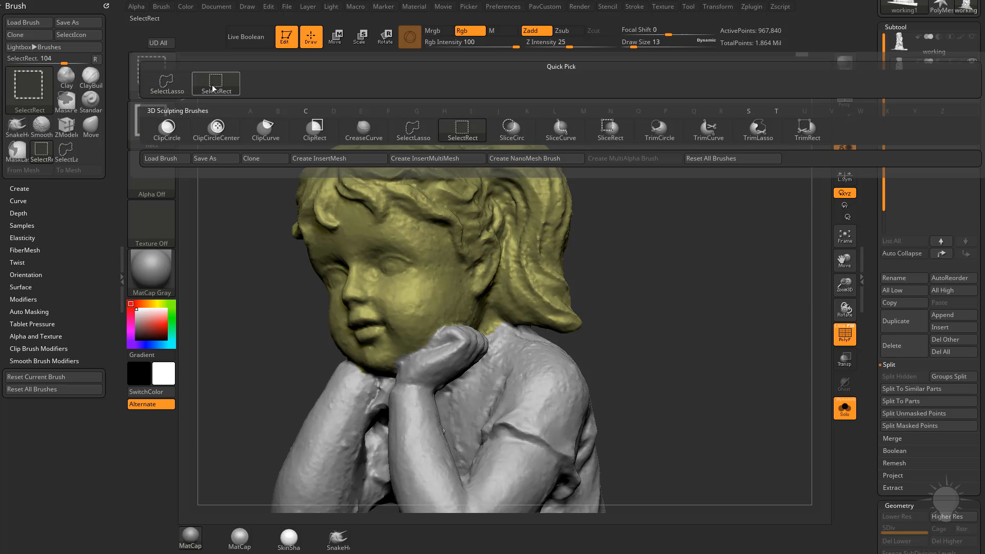
ctrl+shift+click(434, 233)
drag(661, 255, 664, 256)
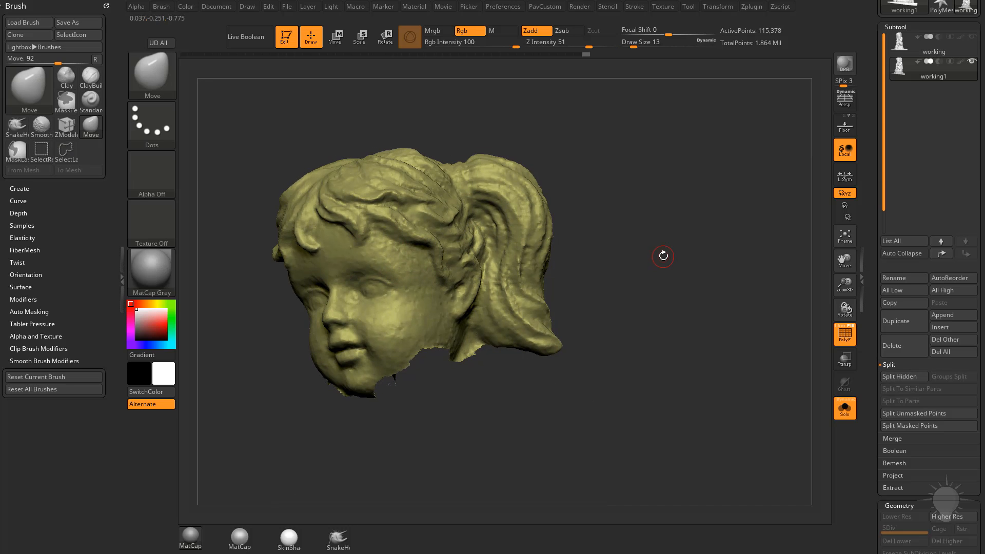
ctrl+shift+click(656, 292)
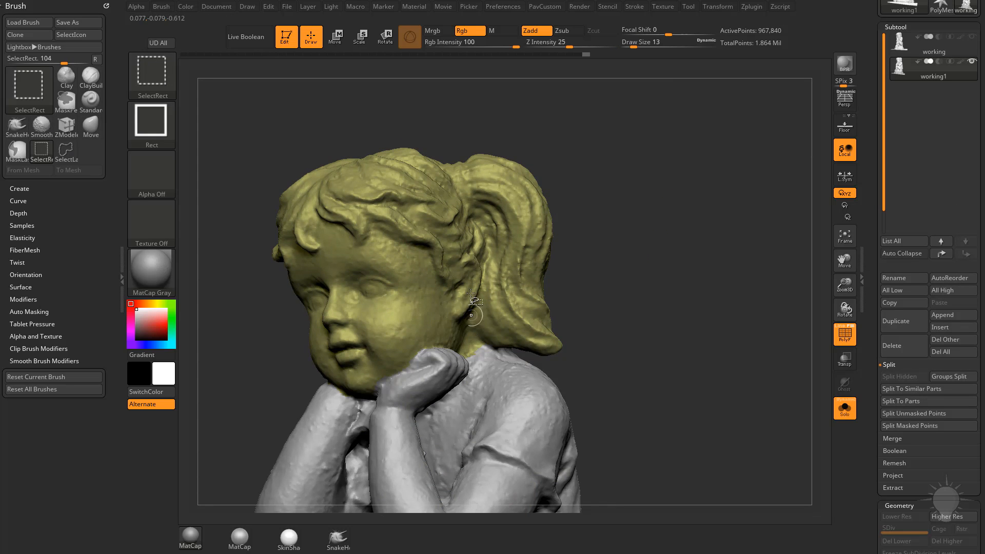
ctrl+shift+click(423, 256)
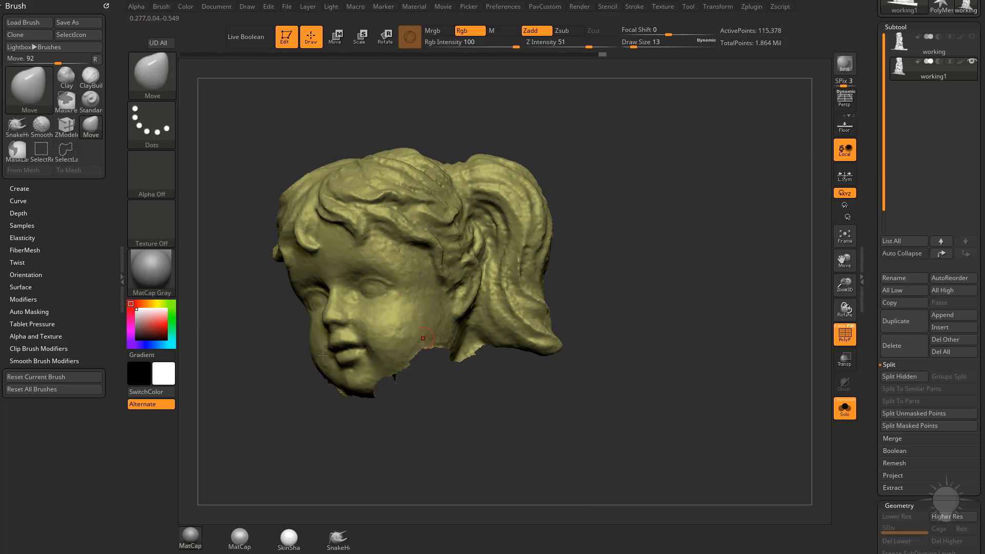
Split the hidden body off into a separate subtool and turn off Solo to view both parts.
click(906, 376)
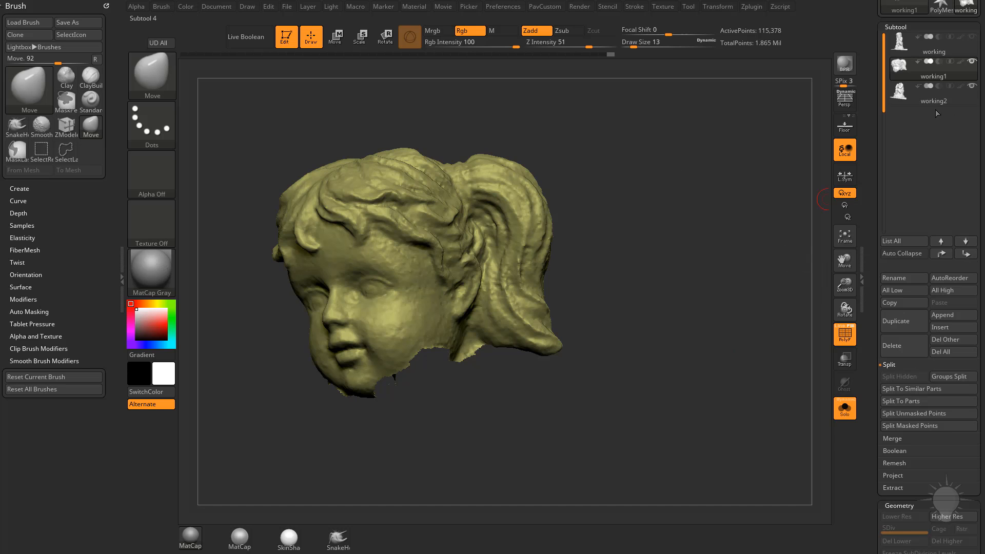
click(845, 408)
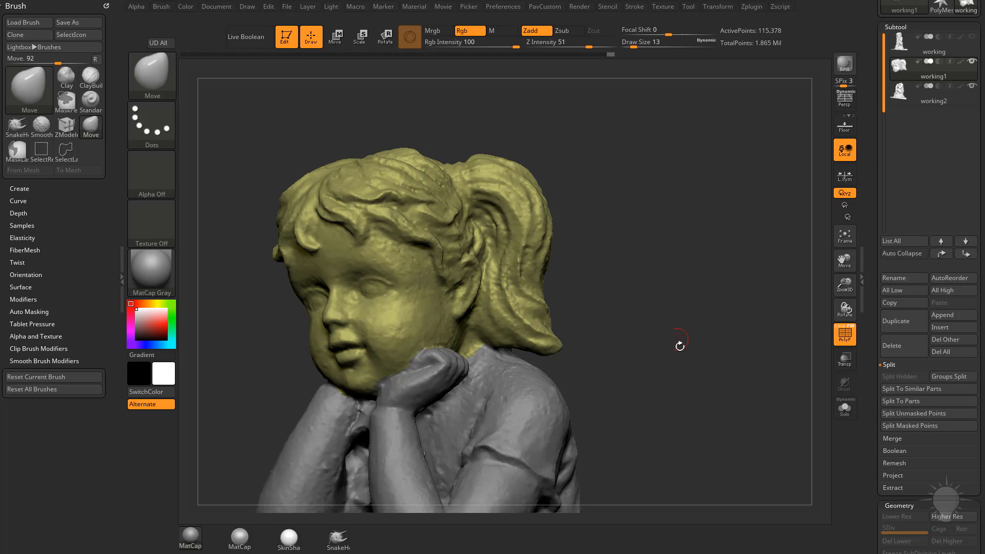
alt+drag(680, 346, 734, 308)
alt+drag(673, 254, 706, 288)
drag(664, 257, 624, 240)
Switch back and forth between the head and body subtools, ending with the body subtool working2 selected.
alt+click(584, 326)
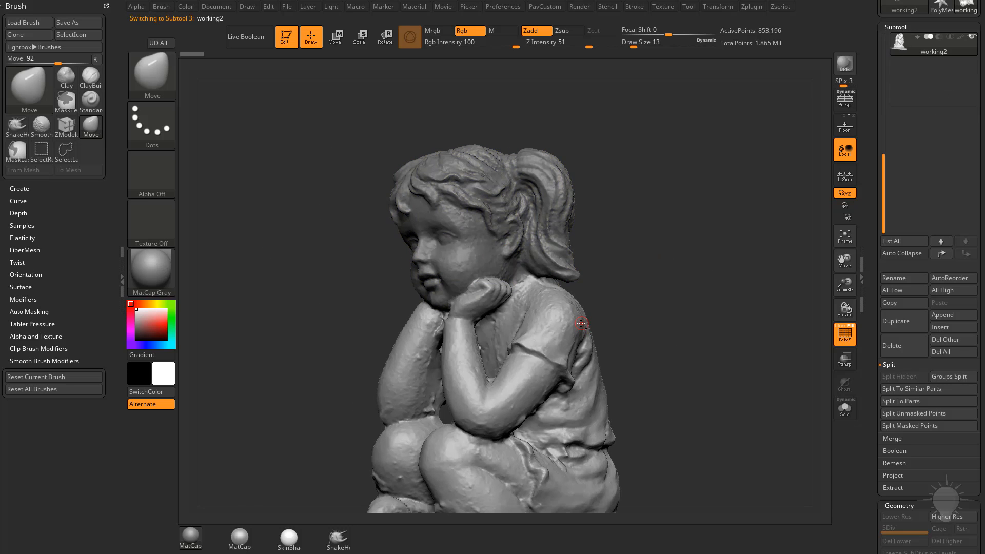
alt+click(544, 274)
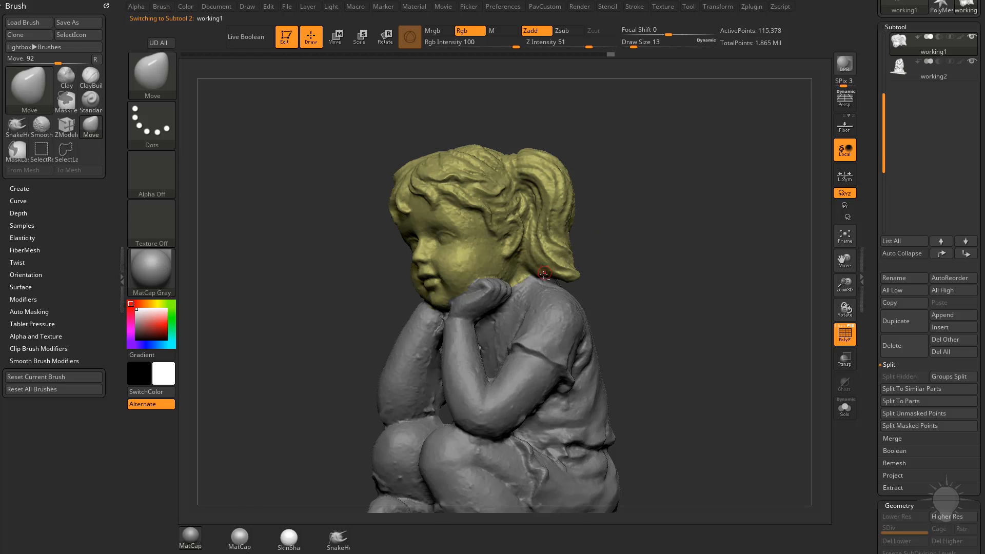
alt+click(560, 310)
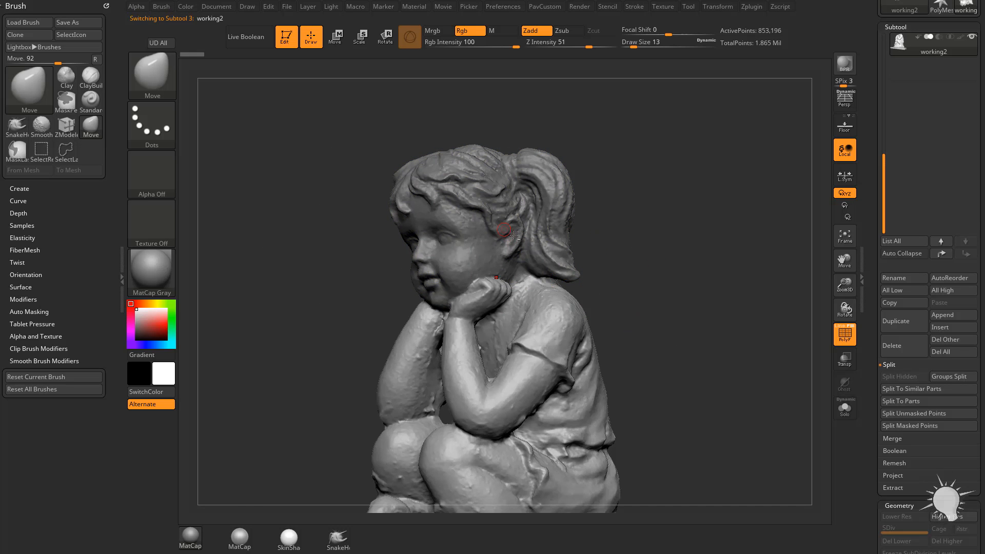
drag(882, 169, 883, 48)
click(932, 71)
click(939, 89)
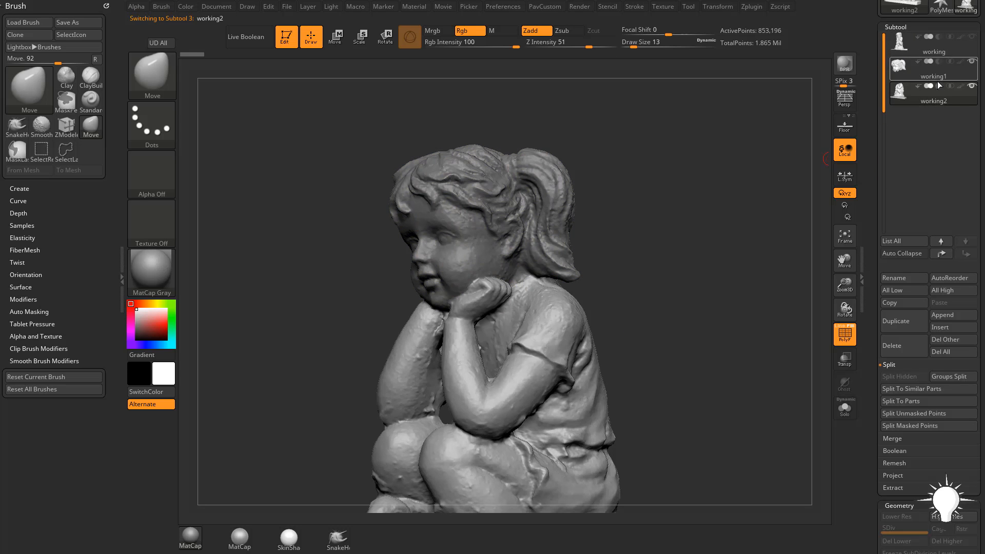